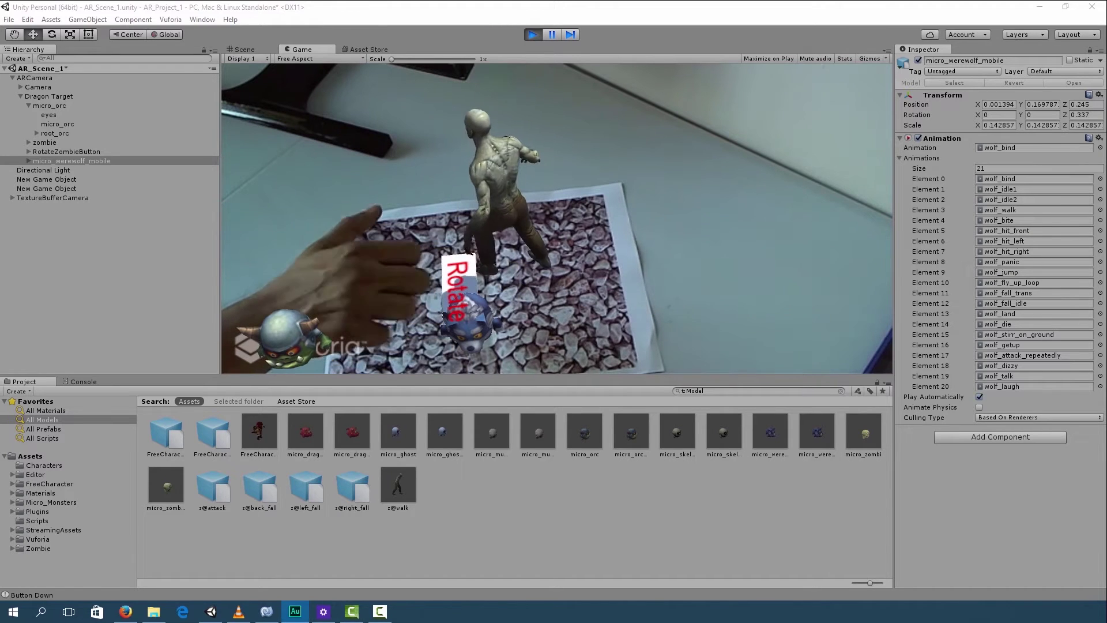
Step: Stop the running AR preview and open the saved AR_Scene_1 scene
key("ctrl+p")
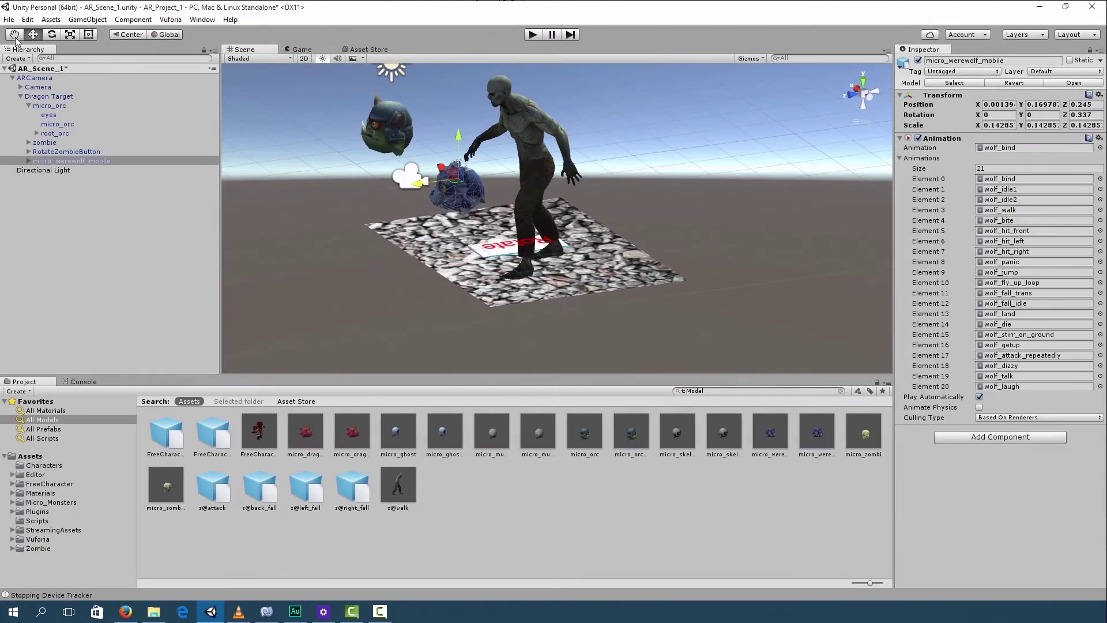
left_click(8, 20)
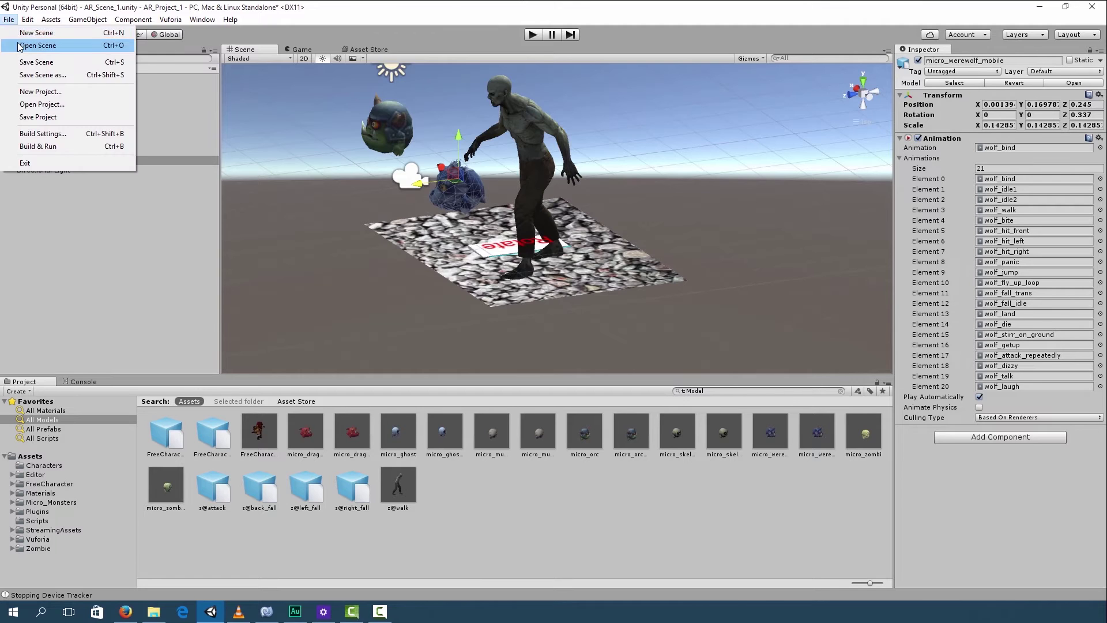
left_click(38, 46)
double_click(167, 239)
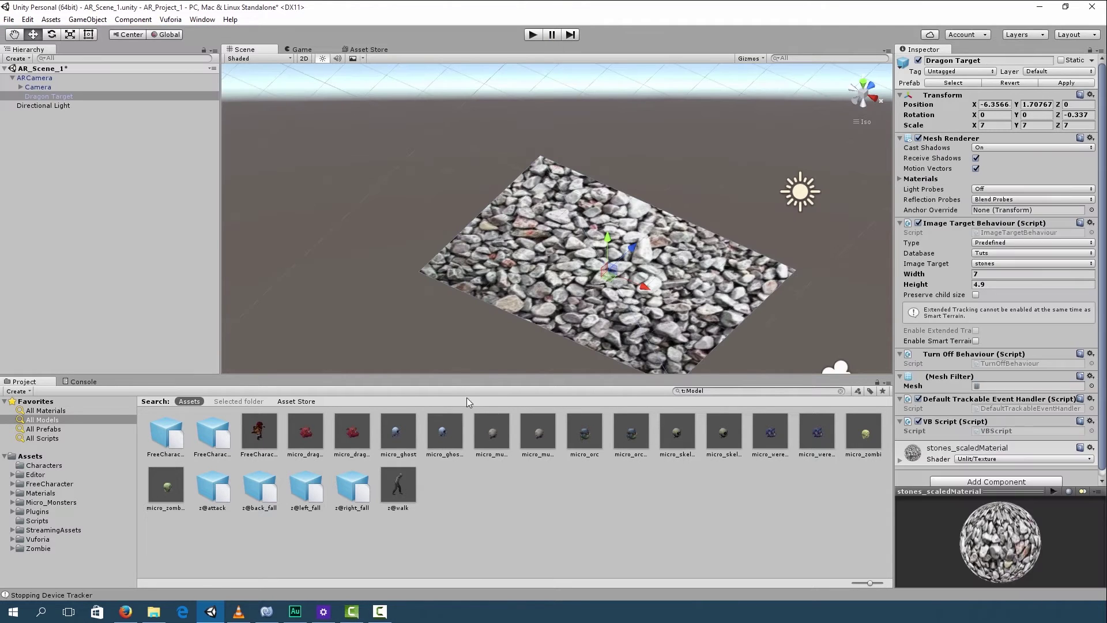
Step: Inspect the ARCamera and Dragon Target image target settings
left_click(331, 300)
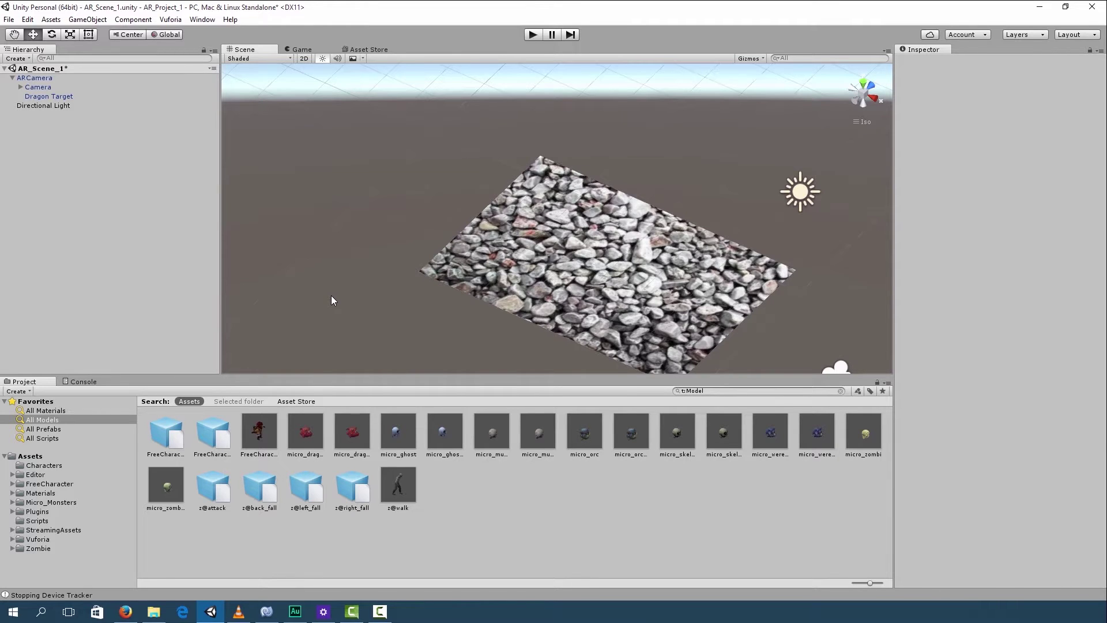
left_click(34, 78)
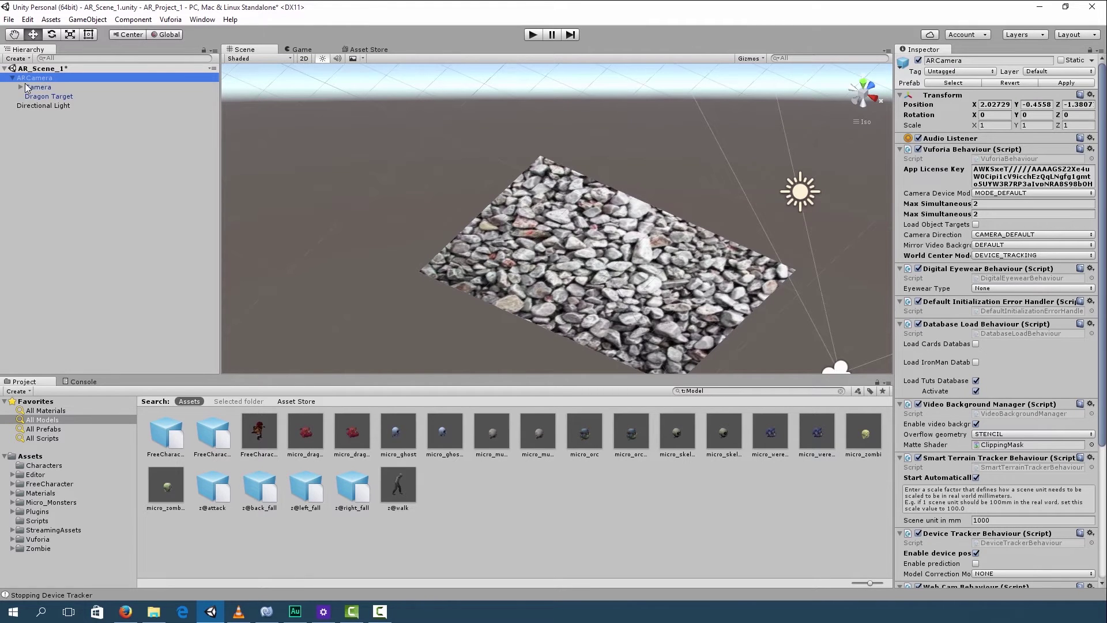
left_click(31, 97)
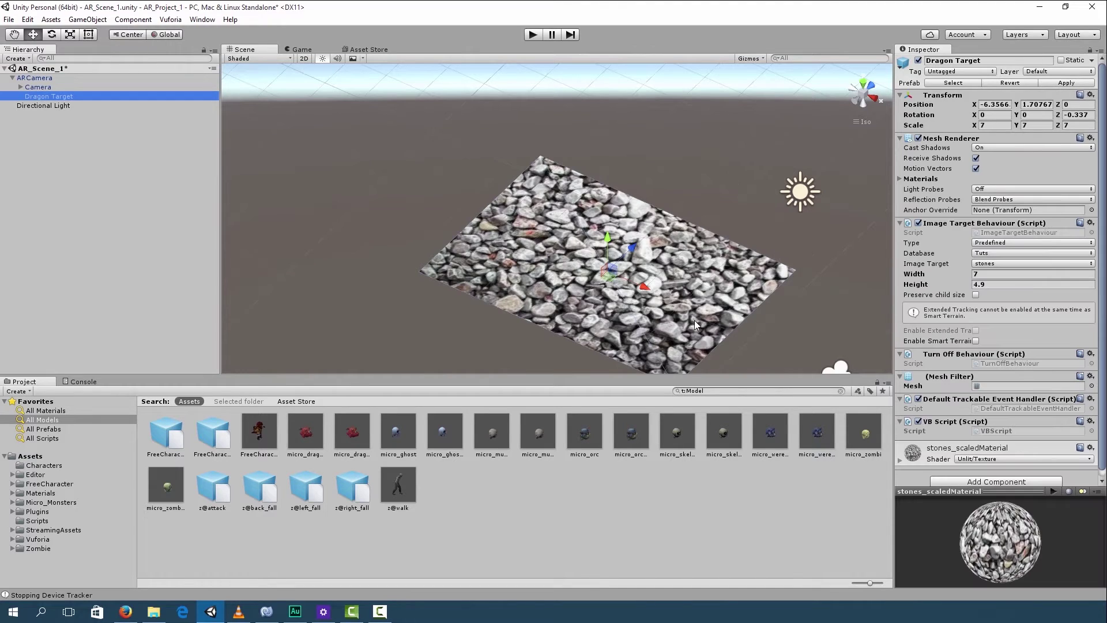
left_click(670, 357)
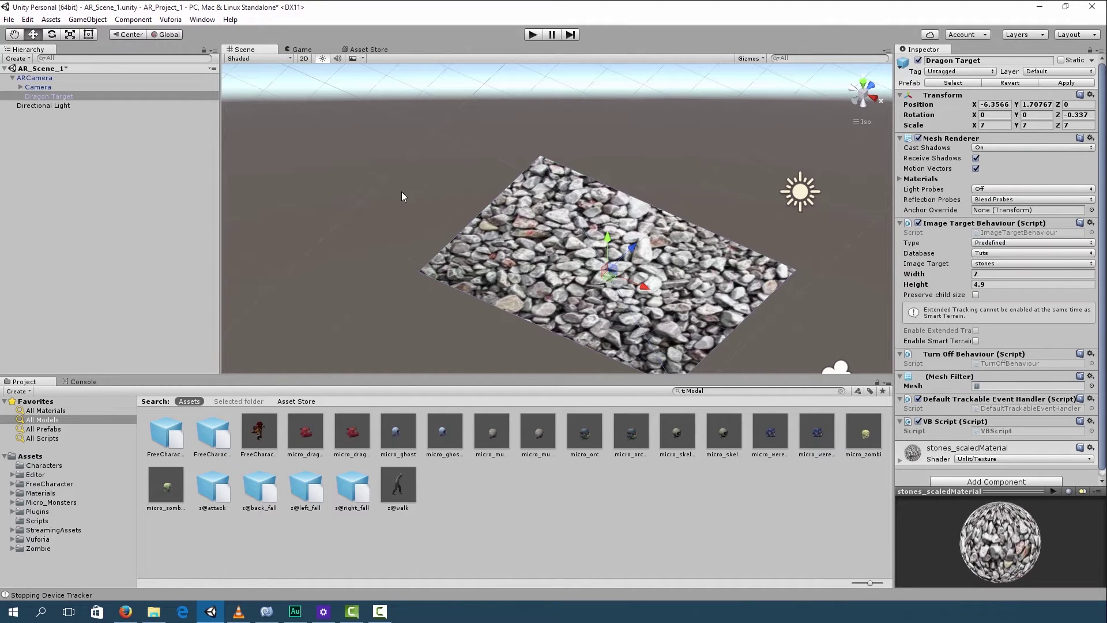
Step: Review the Tuts database's stones, zombie and DRAGONS targets in the Vuforia portal, then return to Unity
key("alt+Tab")
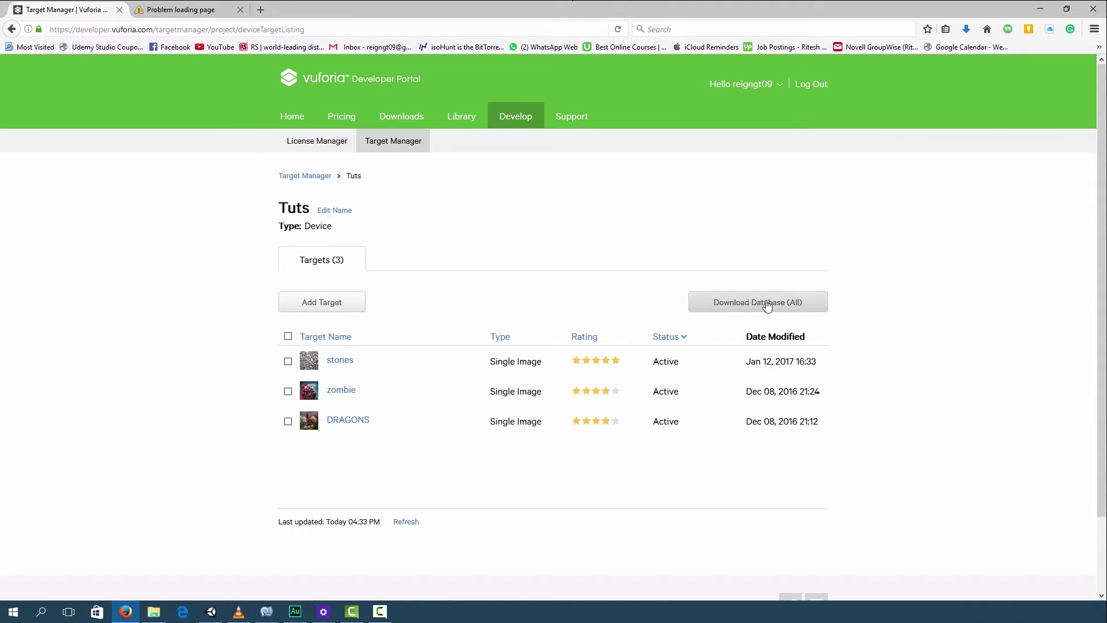
key("super+Down")
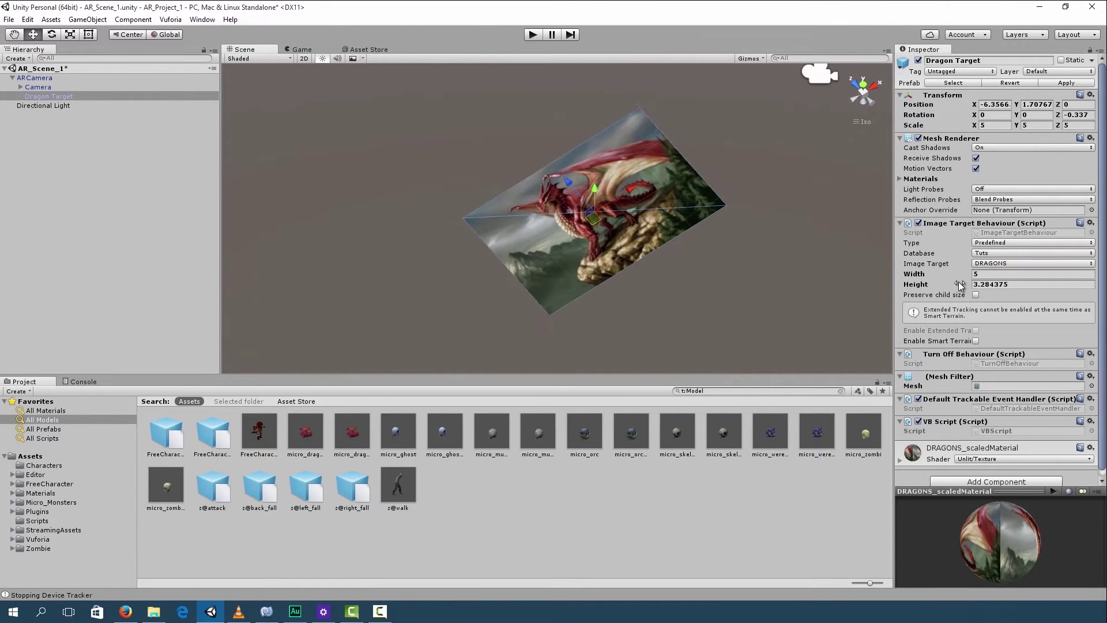
Step: Switch Dragon Target's image from DRAGONS to stones and orbit to check the textured plane
left_click(51, 97)
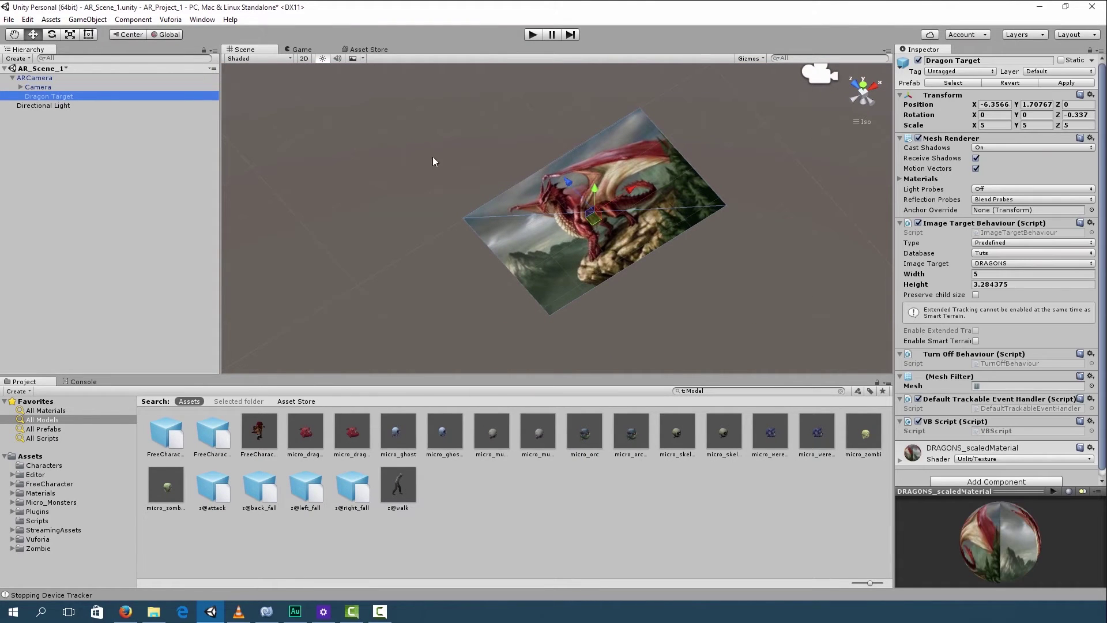
left_click(1012, 263)
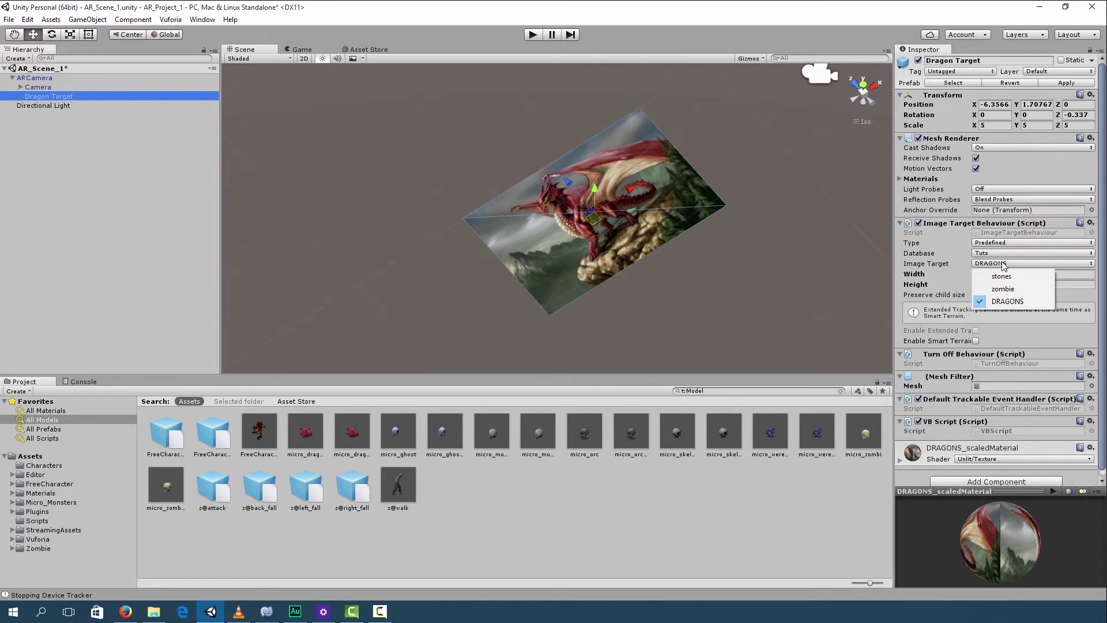
left_click(1001, 276)
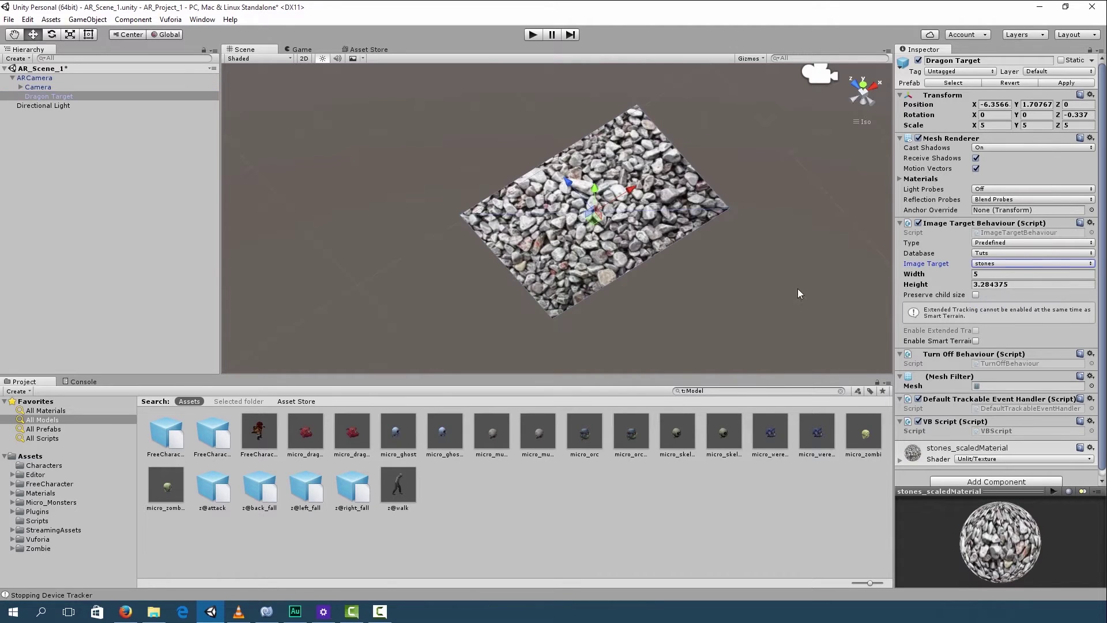
left_click_drag(798, 288, 734, 296, "alt")
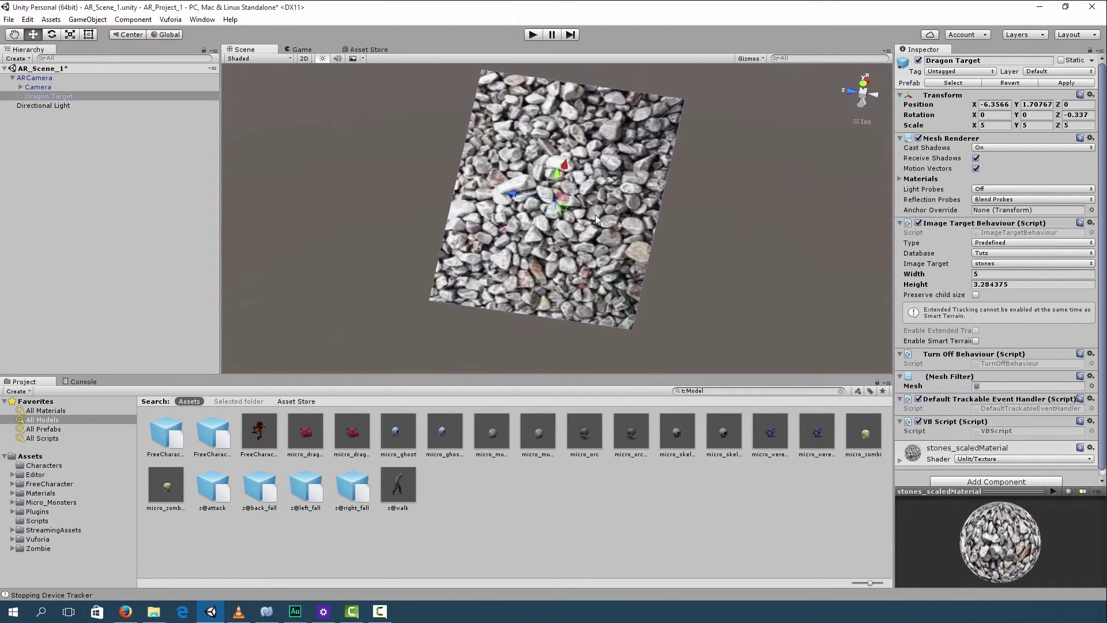
scroll(595, 215, "up", 3)
left_click_drag(491, 215, 433, 236, "alt")
scroll(386, 265, "up", 2)
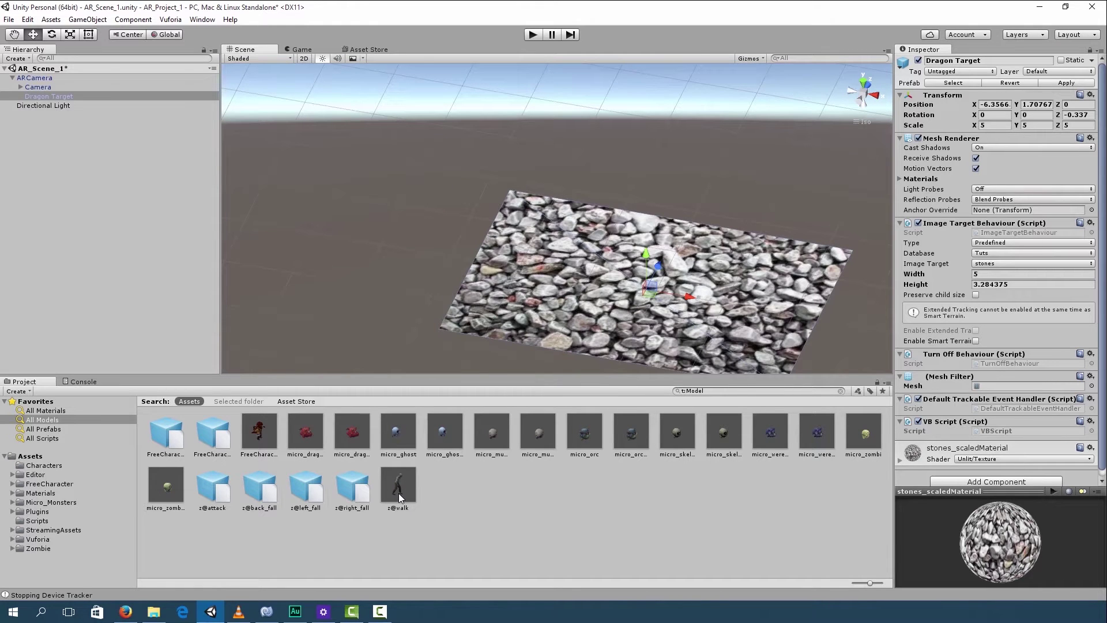
Step: Place the z@walk zombie model on the stones plane and rotate it to face a new direction
left_click_drag(399, 493, 502, 260)
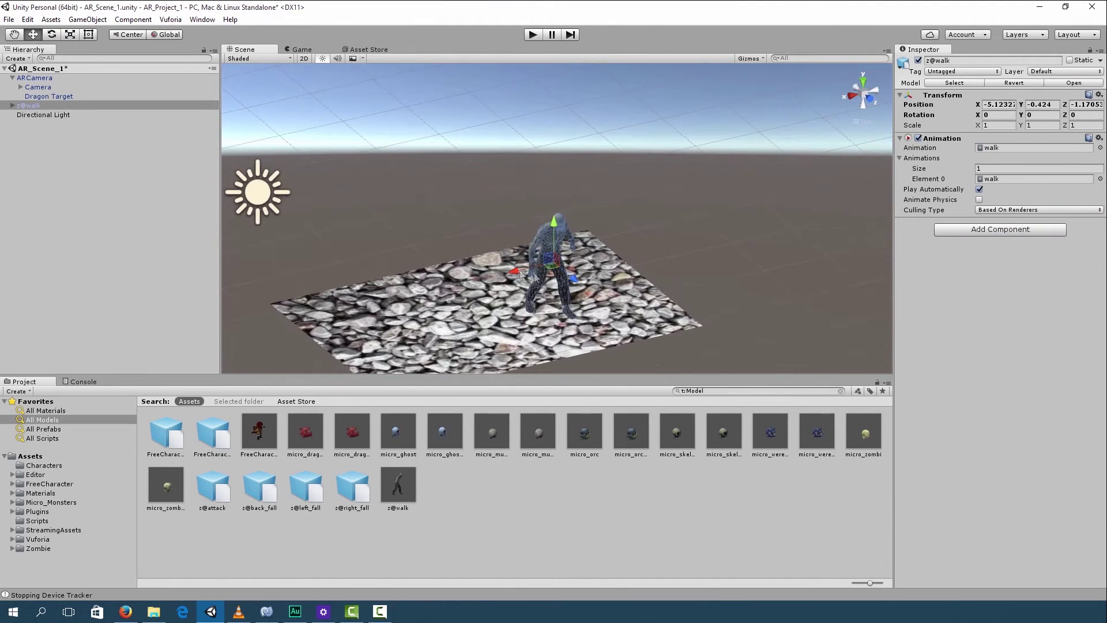
left_click(57, 34)
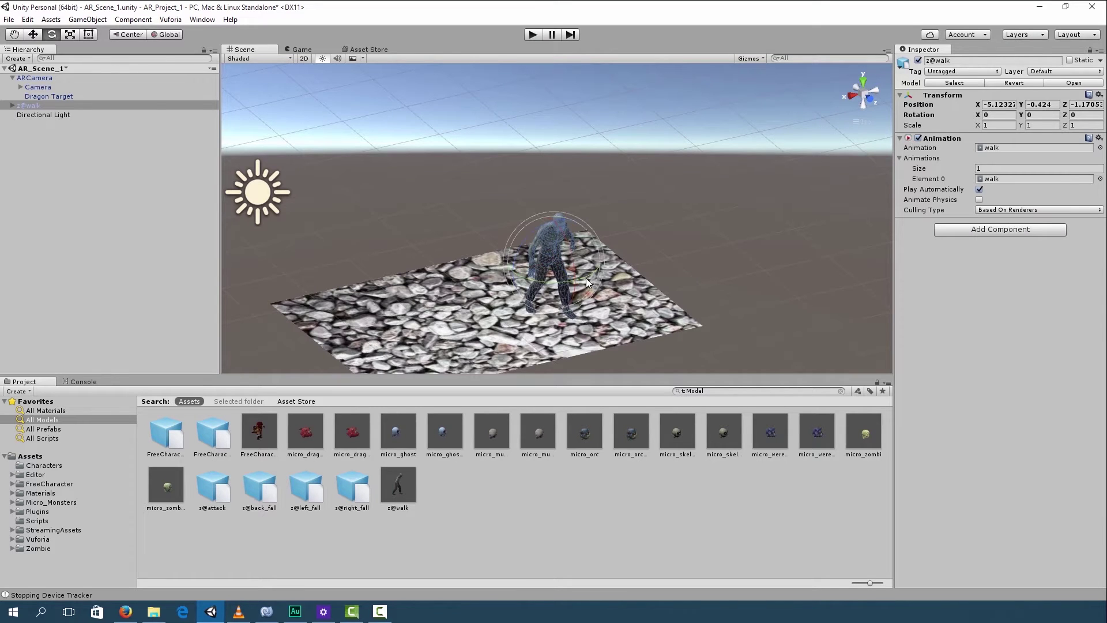
left_click_drag(586, 277, 475, 272)
left_click(592, 313)
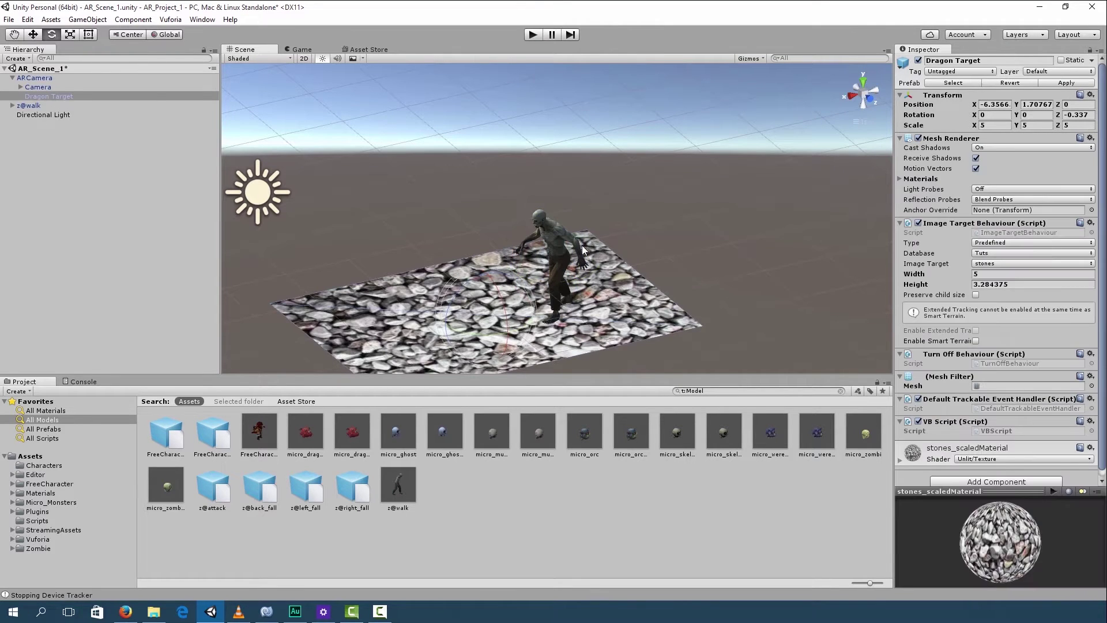
left_click(567, 250)
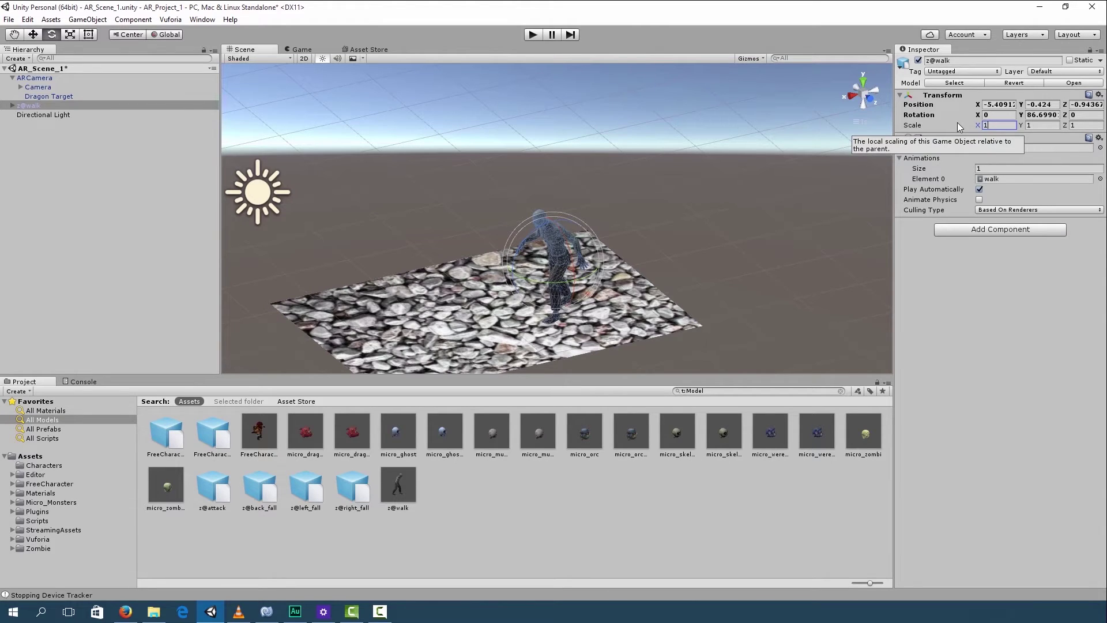
Step: Parent the zombie model under Dragon Target and rename it 'zombie'
left_click_drag(29, 105, 39, 98)
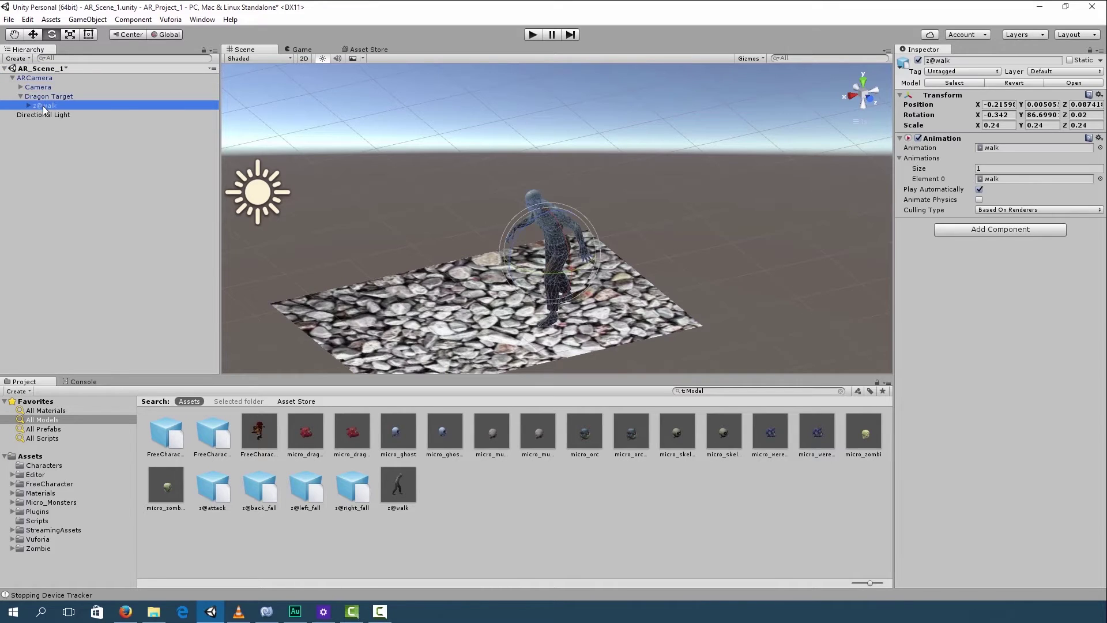
left_click(94, 95)
right_click(36, 104)
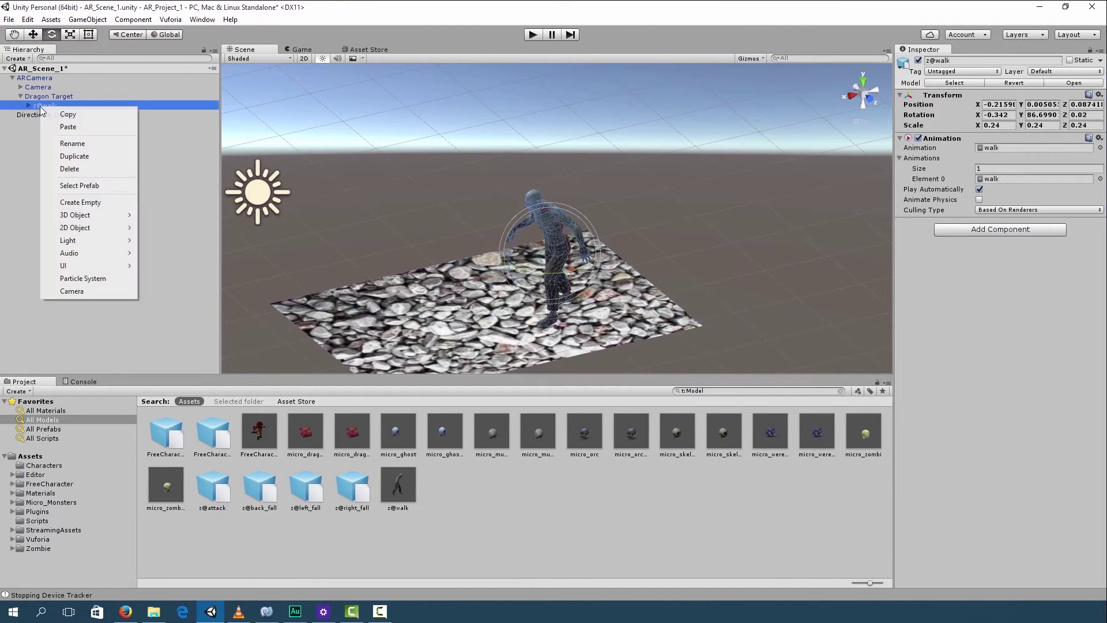
left_click(85, 139)
type("zombie")
left_click(85, 139)
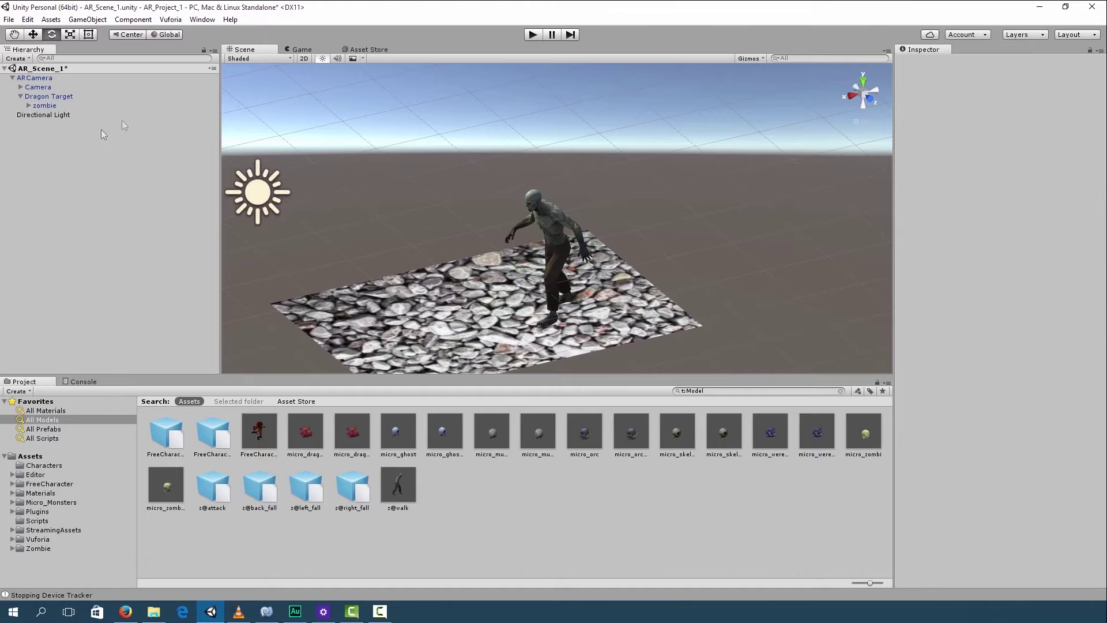
left_click(532, 34)
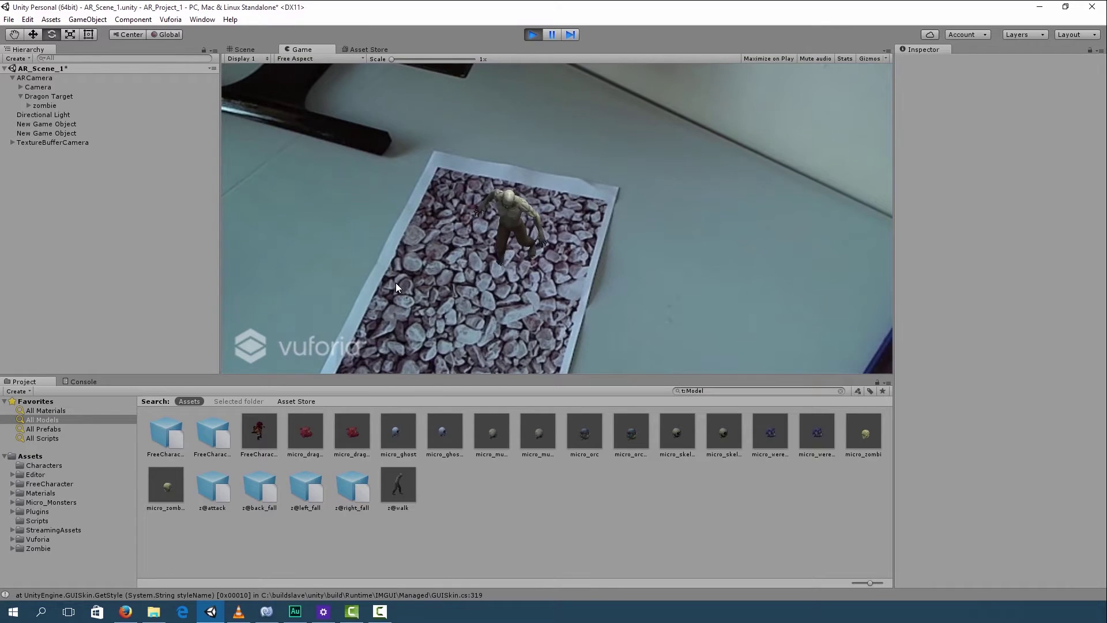
Step: Stop the live AR test once the zombie shows on the printed stones target
left_click(535, 35)
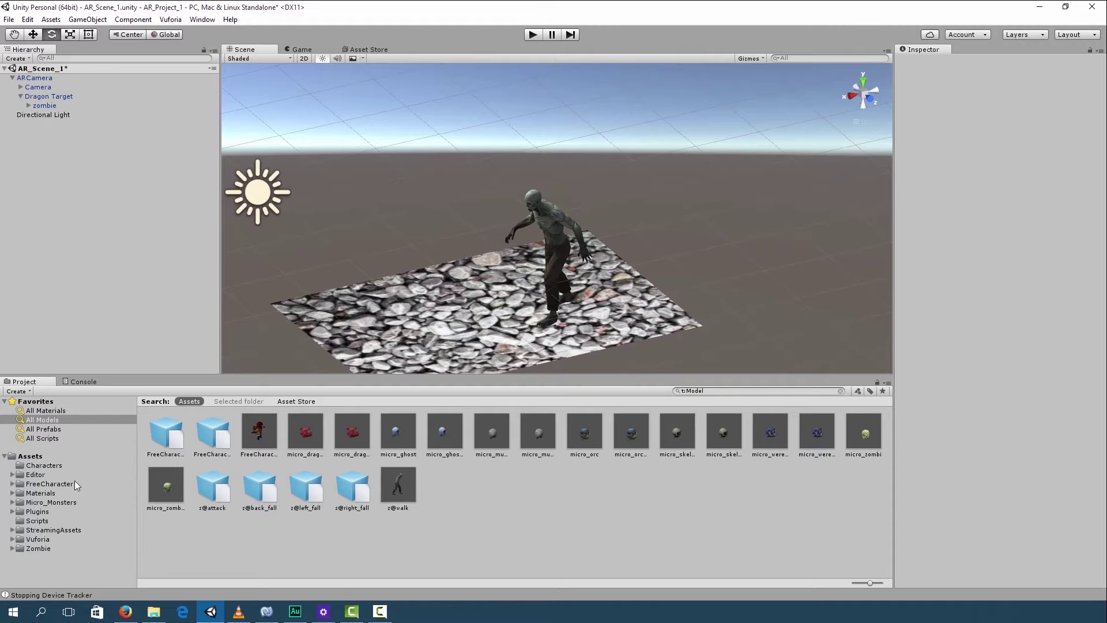
Step: Add the VirtualButton prefab from Vuforia Prefabs and parent it under Dragon Target
left_click(40, 539)
double_click(298, 438)
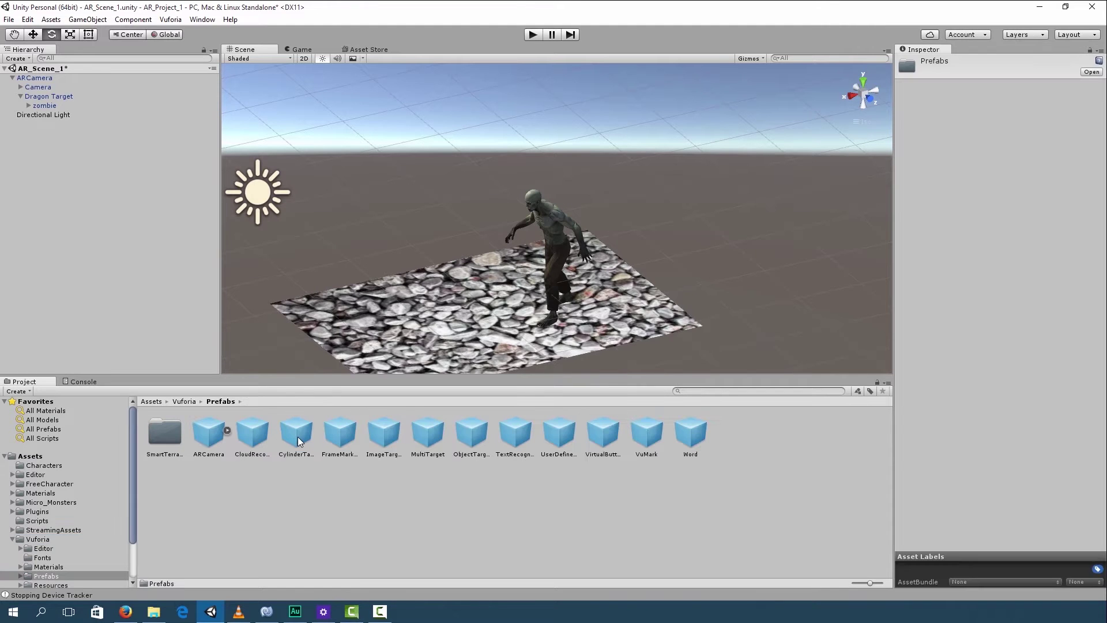
left_click_drag(606, 432, 45, 203)
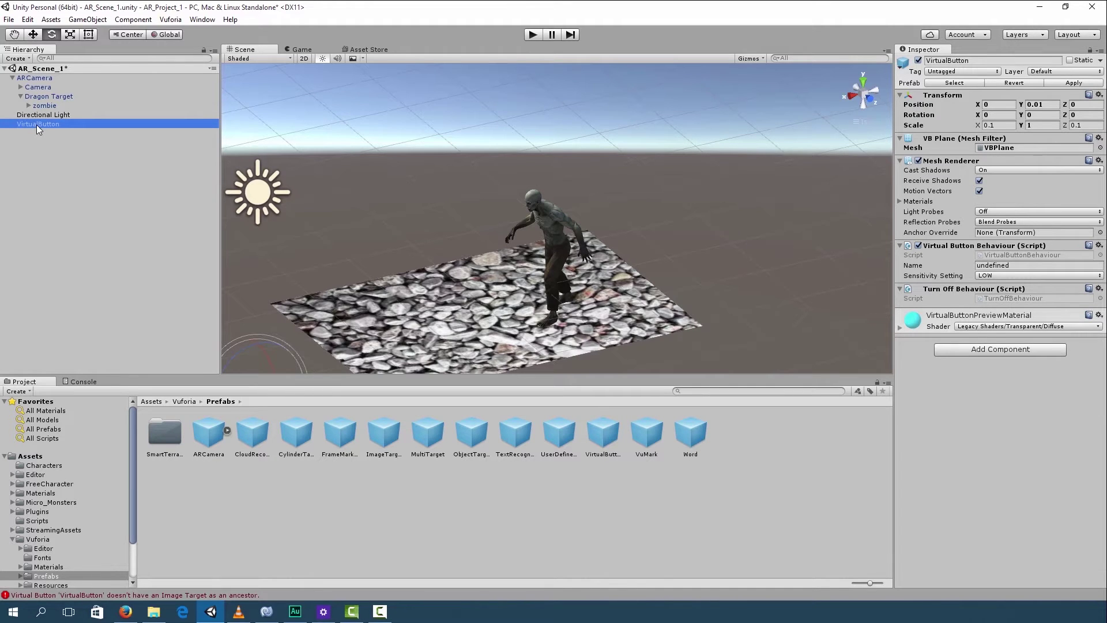
left_click_drag(36, 128, 39, 101)
left_click(36, 520)
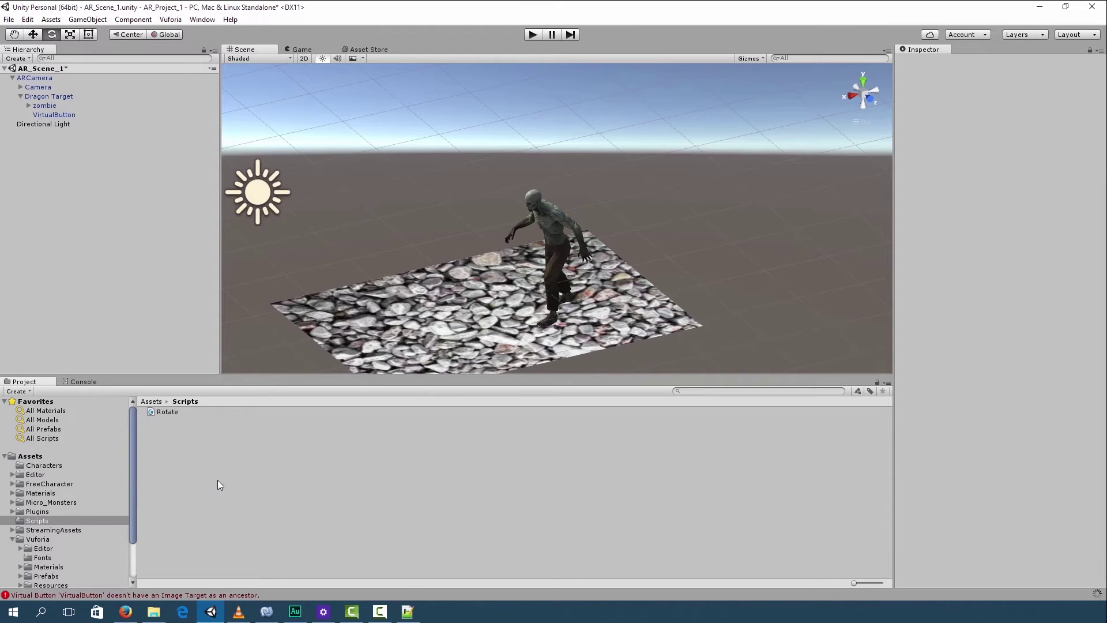
Step: Create a new C# script named VBScript in the Scripts folder
right_click(203, 452)
mouse_move(242, 244)
left_click(141, 261)
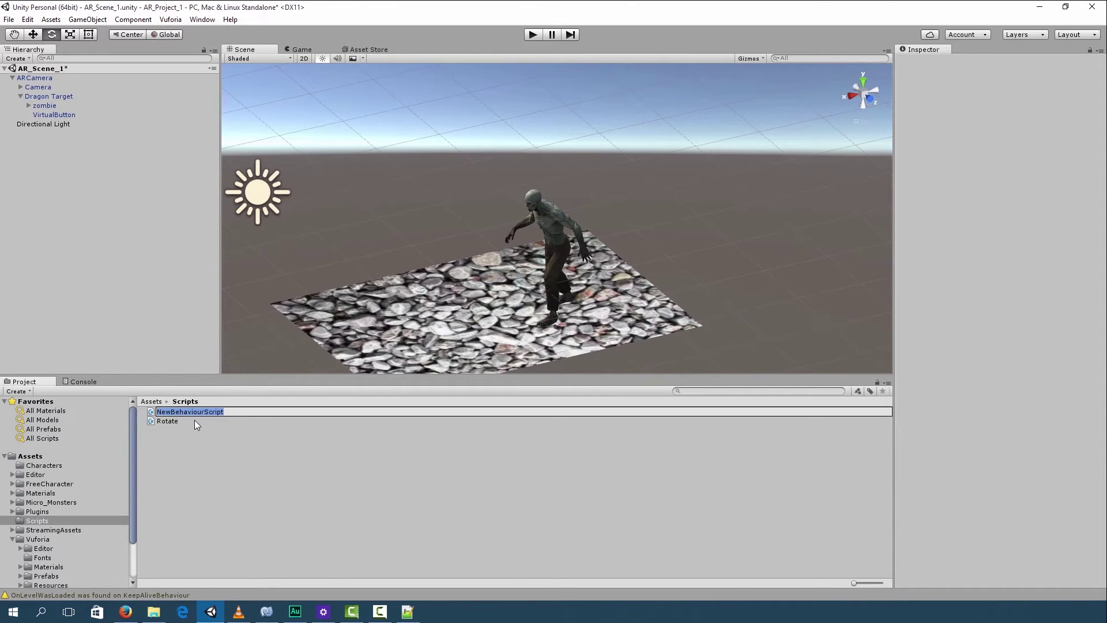
key("Return")
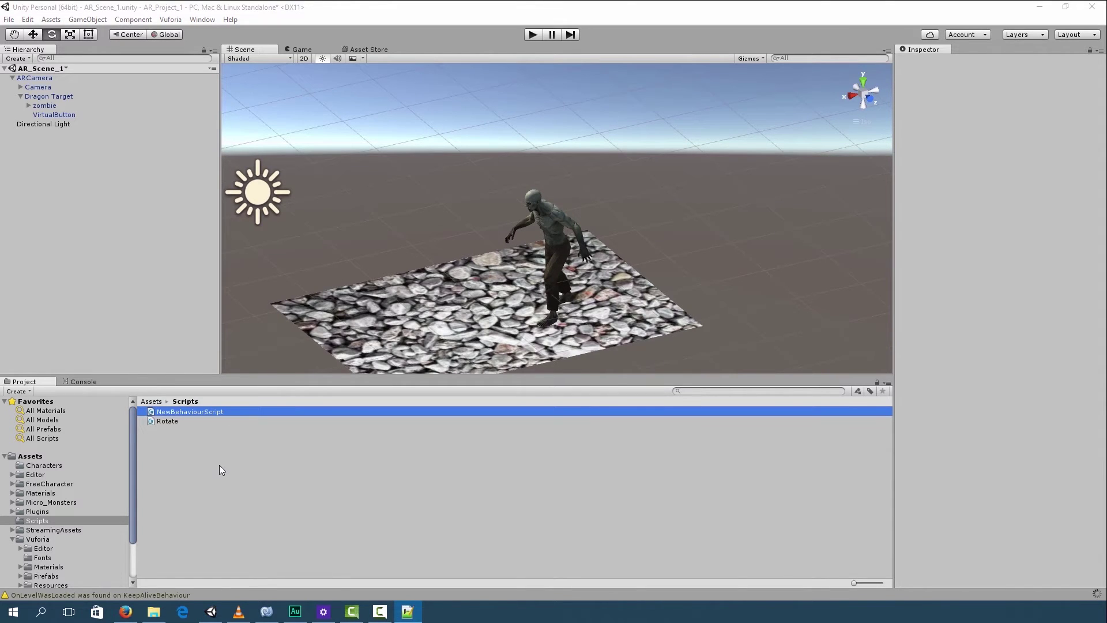
right_click(215, 413)
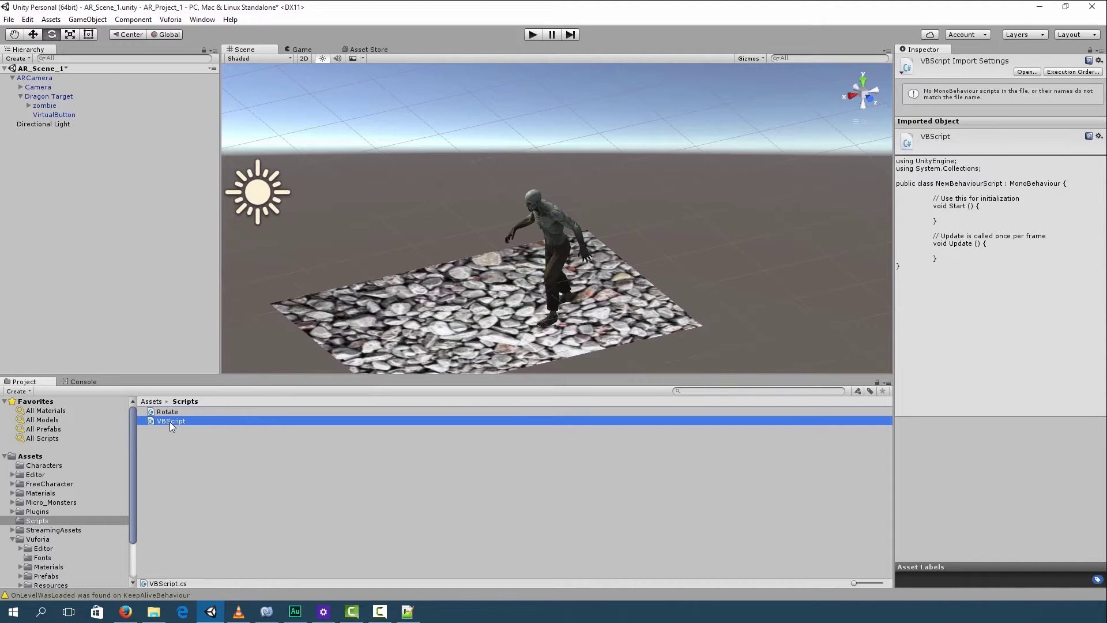
Step: Add 'using Vuforia' and make the VBScript class implement IVirtualButtonEventHandler
left_click(269, 616)
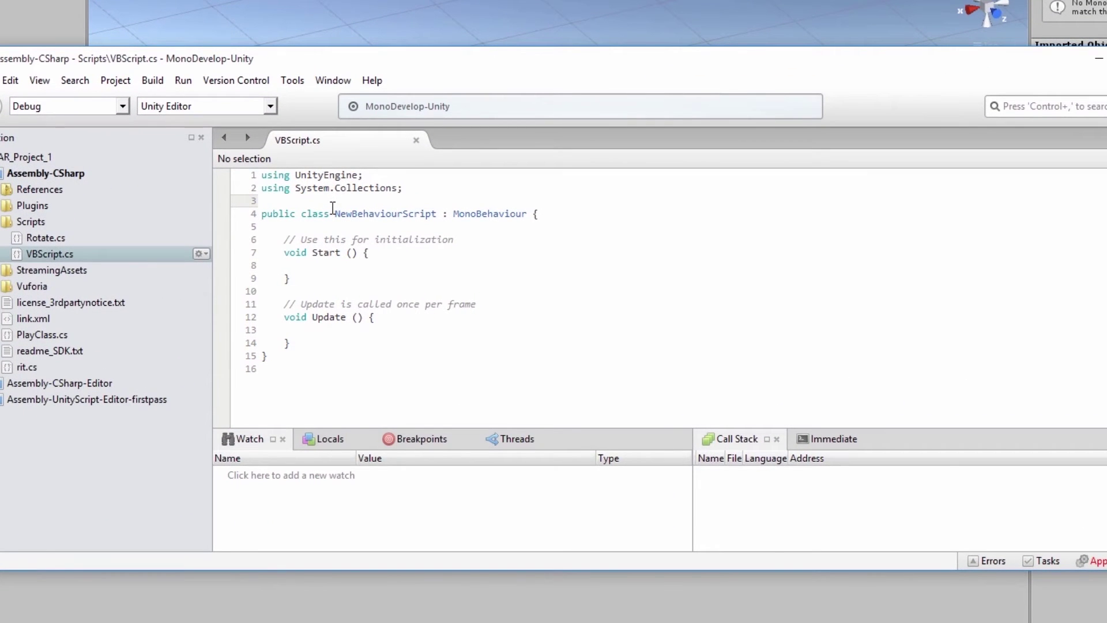
type("us")
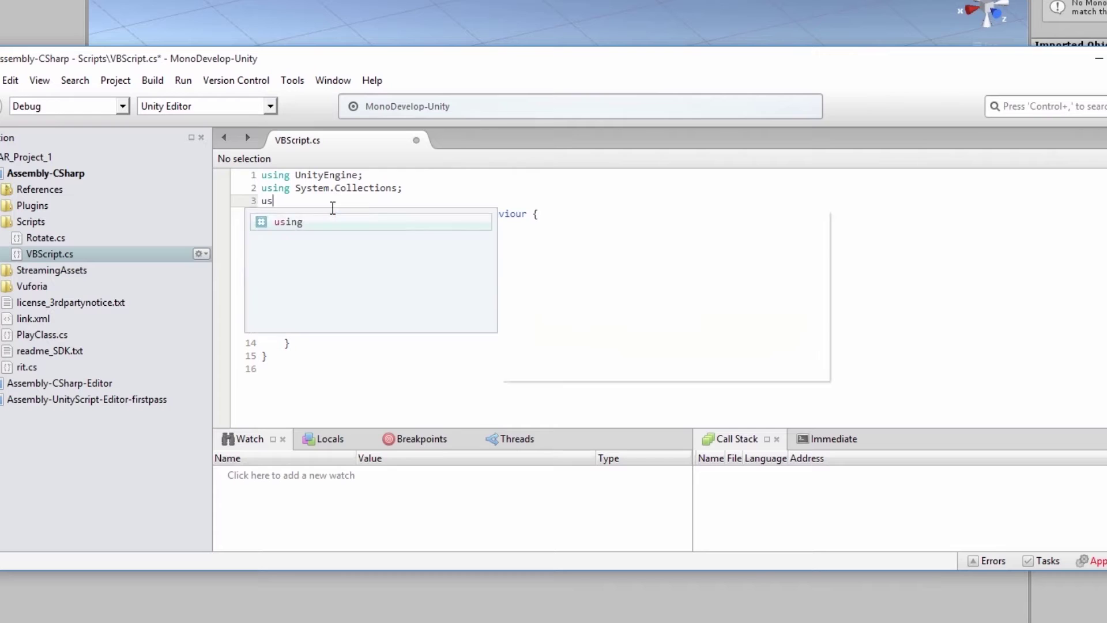
type("ing Vu")
key("Return")
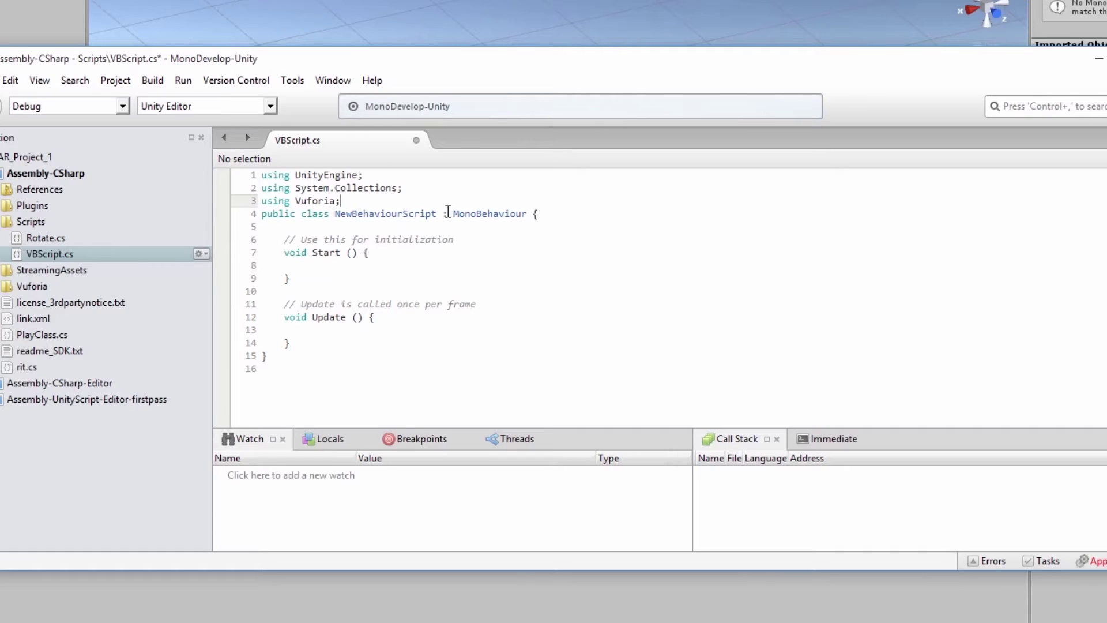
left_click(539, 212)
type(", IVirtu")
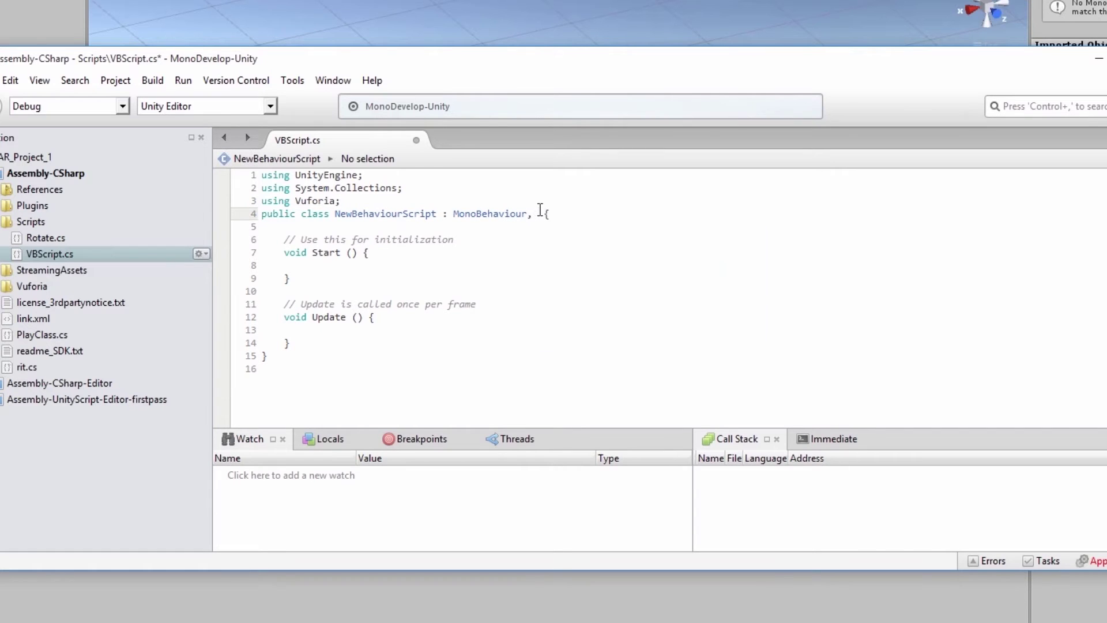
key("Return")
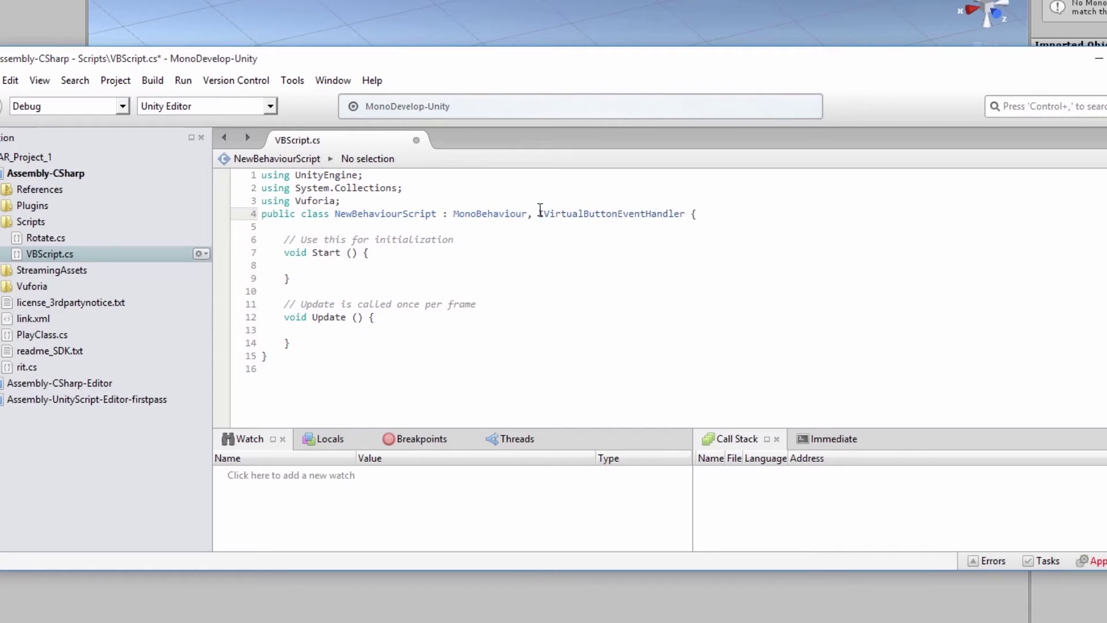
Step: Declare 'private GameObject VBButtonObject;' and delete the Update method
key("Down")
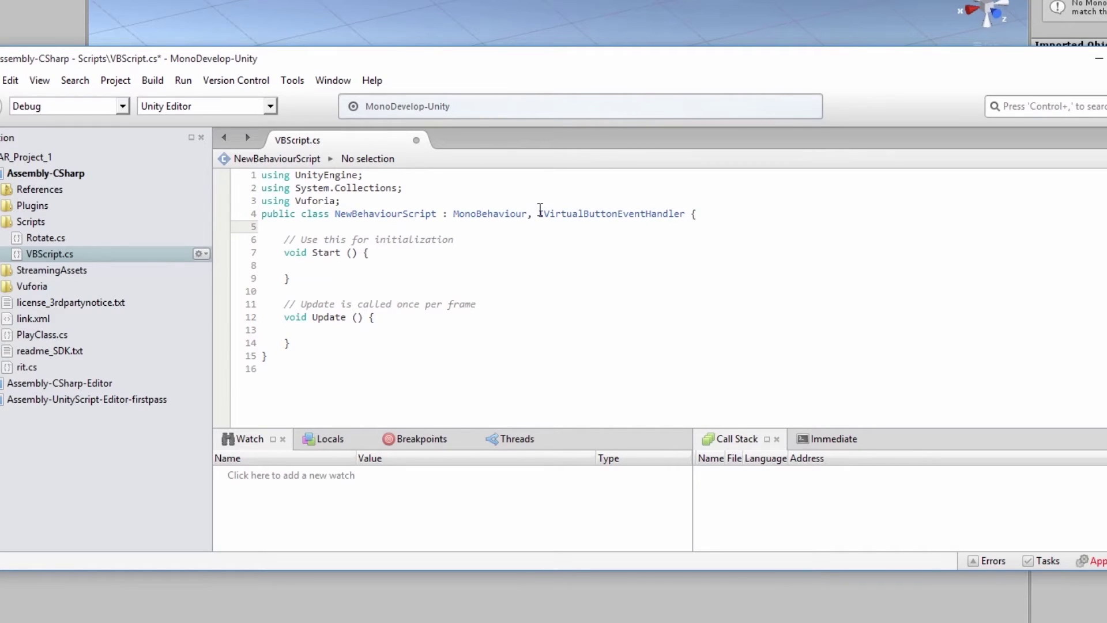
type("private")
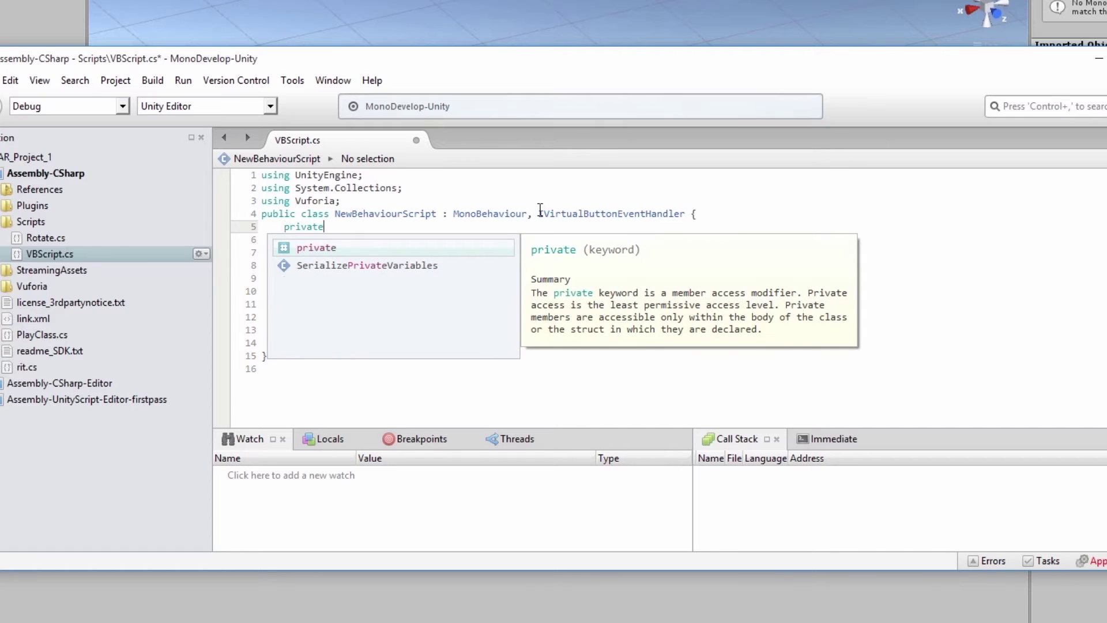
type(" GameObject VBButtonO")
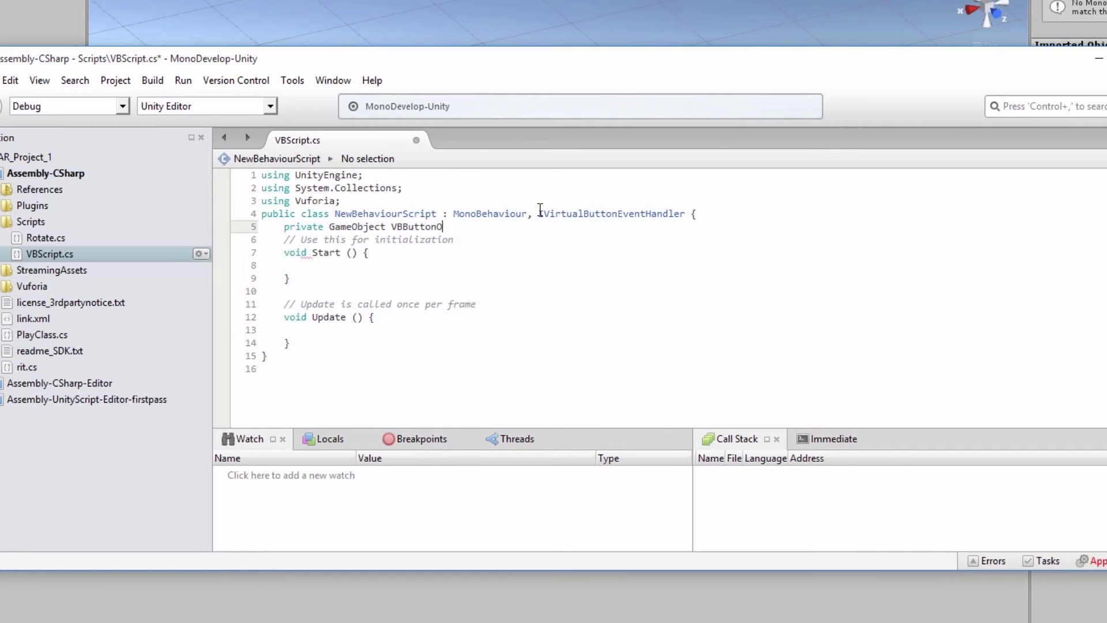
type("bject;")
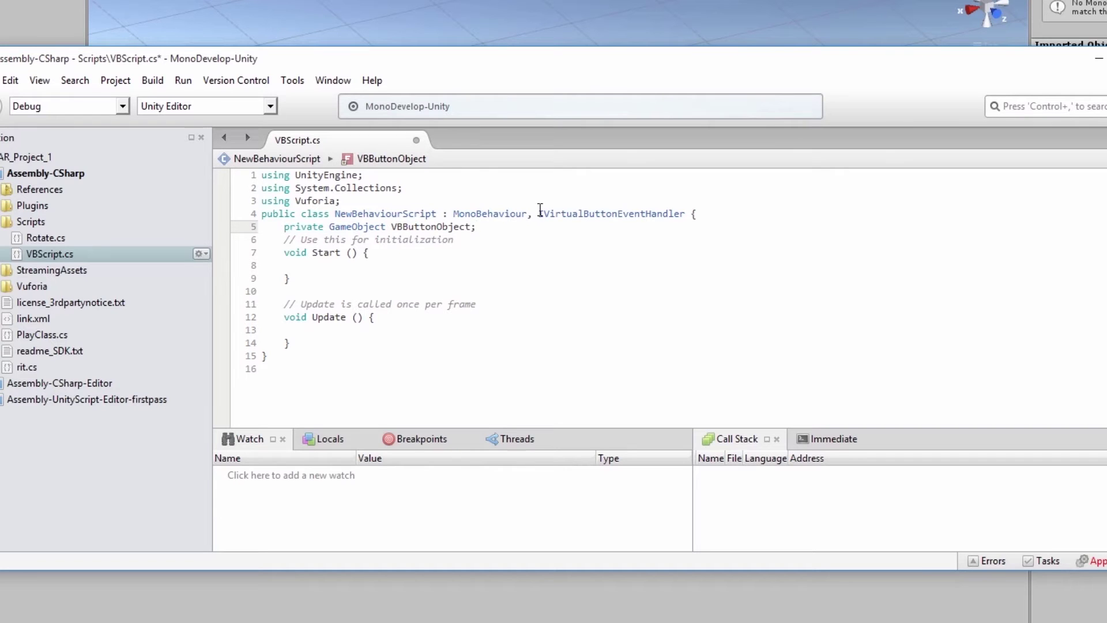
key("Down")
key("Down")
key("Down")
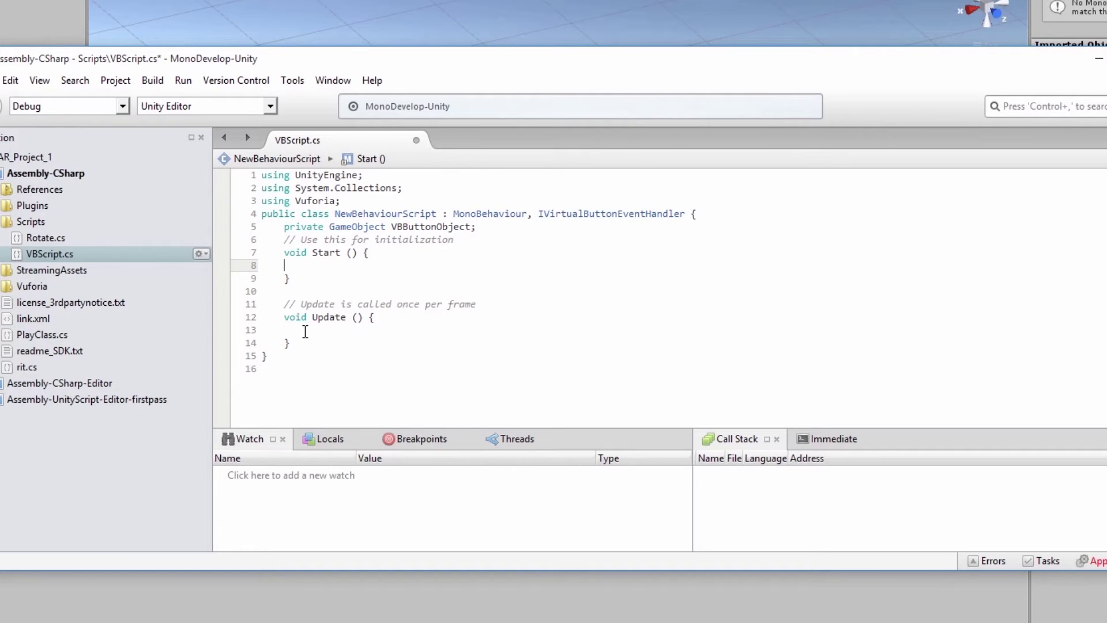
left_click_drag(291, 343, 268, 319)
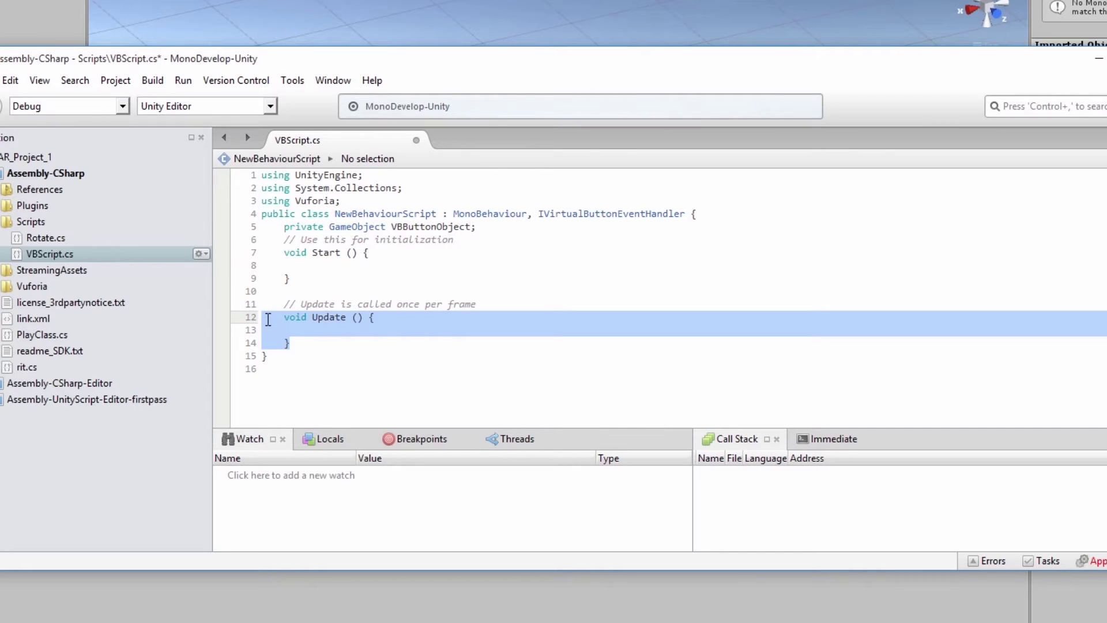
key("ctrl+x")
left_click(379, 254)
key("Return")
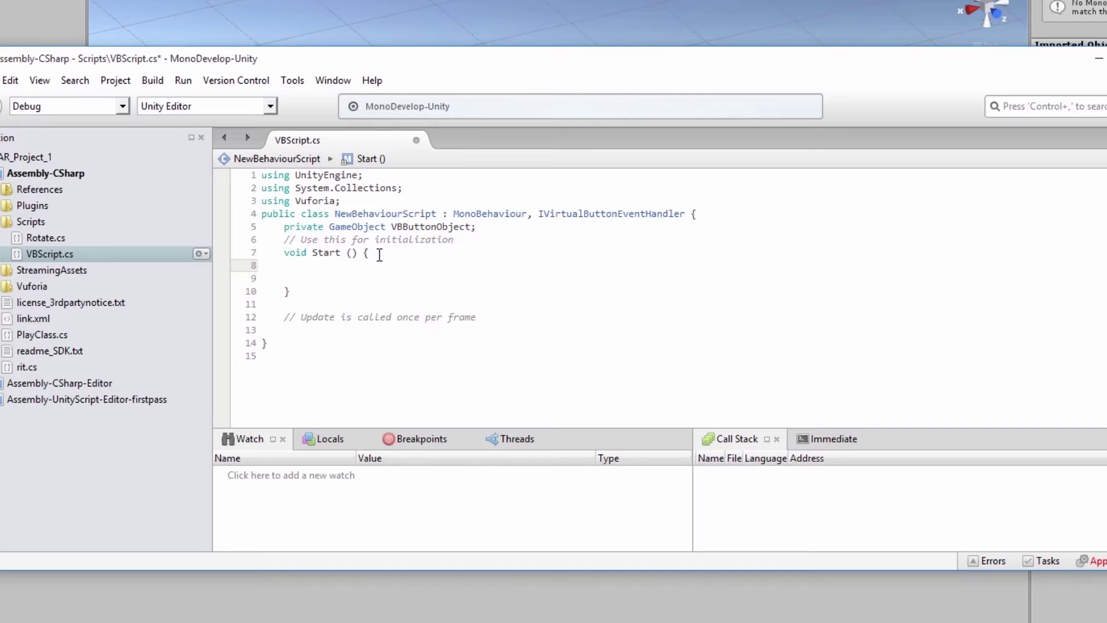
Step: In Start, assign VBButtonObject = GameObject.Find("RotateZombieButton");
type("VBButto")
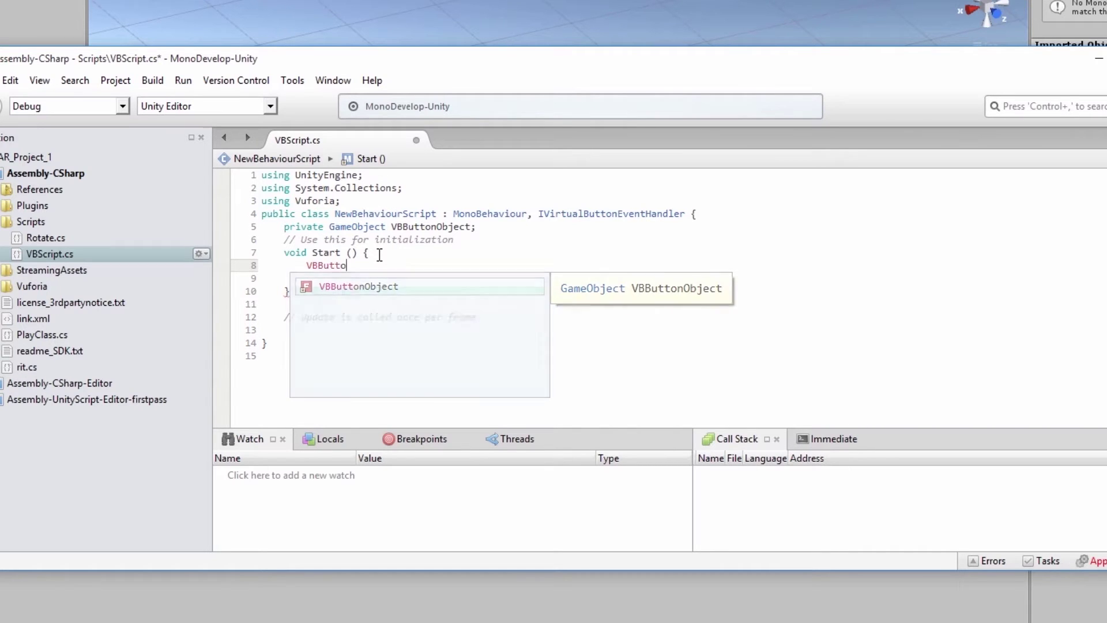
key("Return")
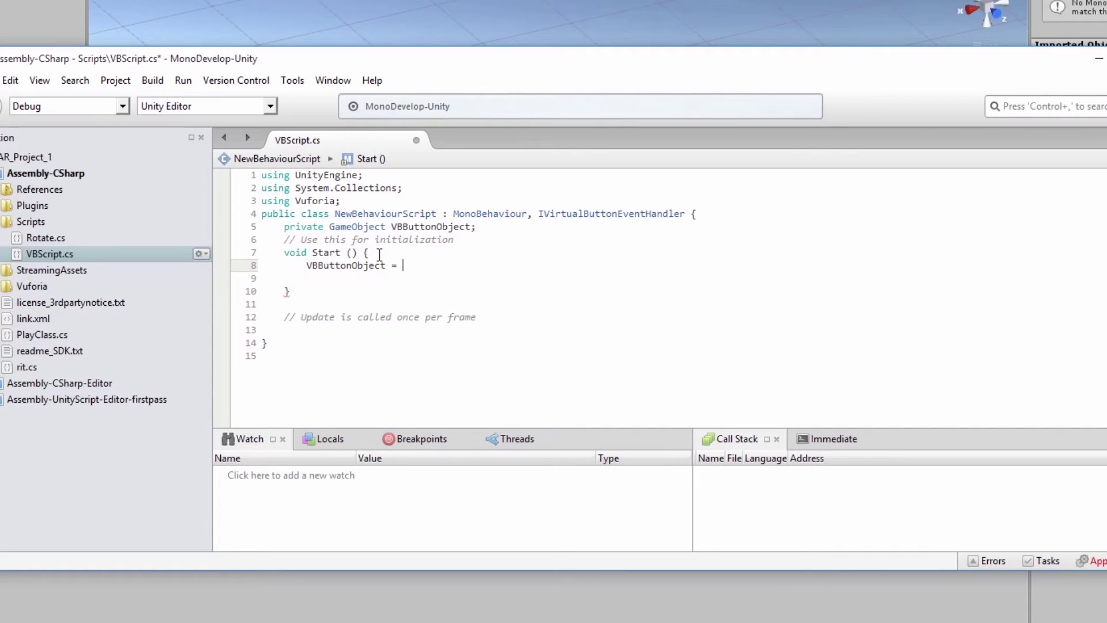
type("= Game")
key("Return")
type(".")
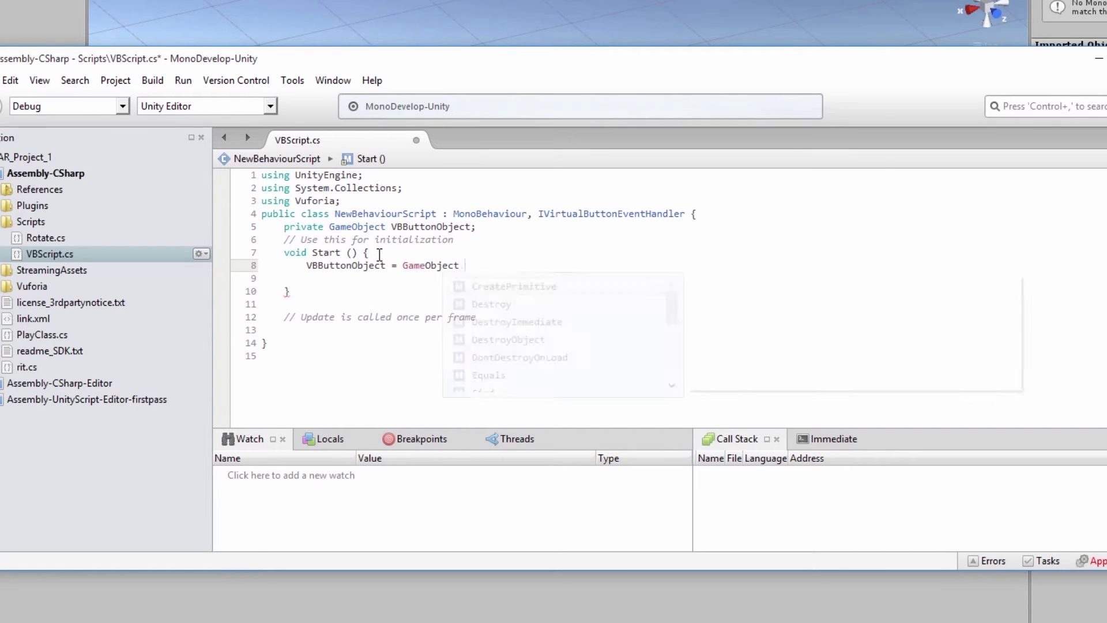
type("Find")
key("Return")
type("(\"Rotate")
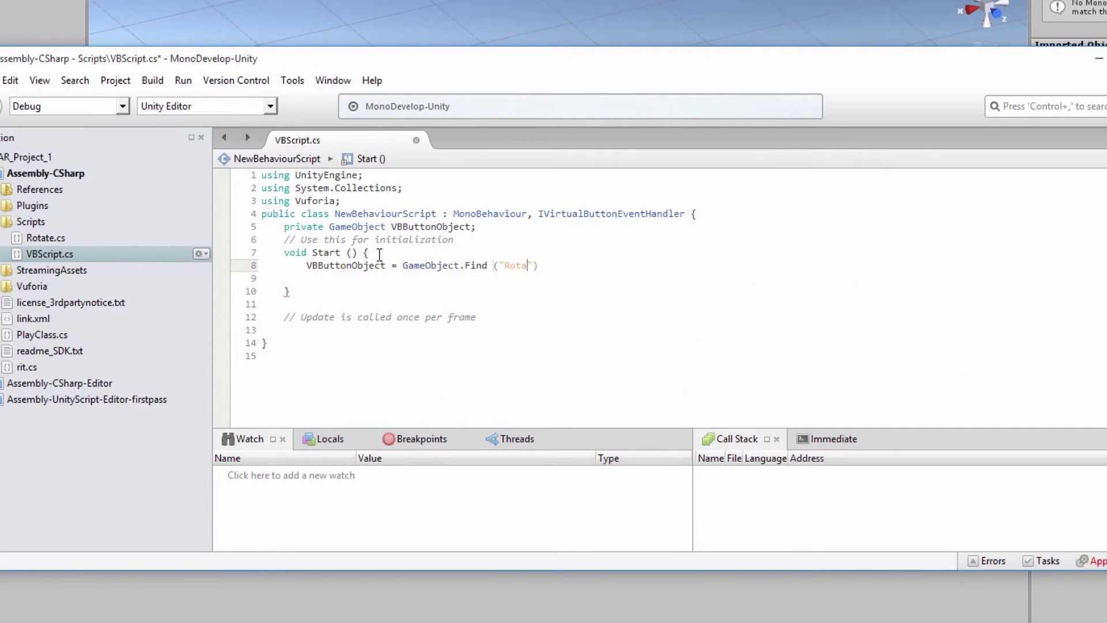
type("ZombieBu")
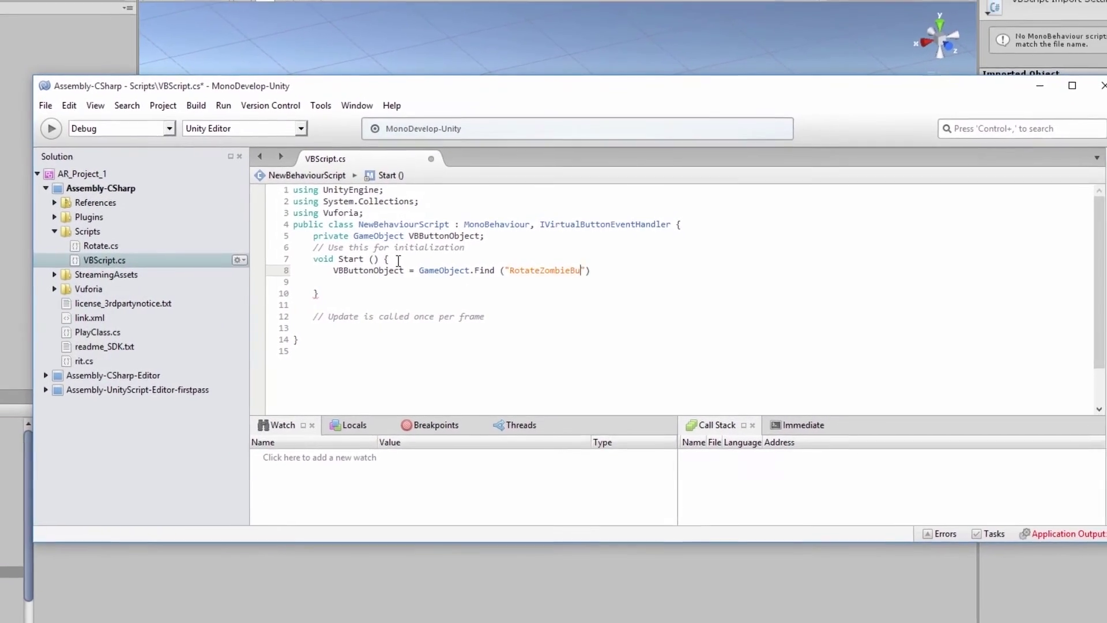
type("tton\");")
Step: Rename the scene's VirtualButton object to RotateZombieButton
left_click_drag(510, 270, 600, 274)
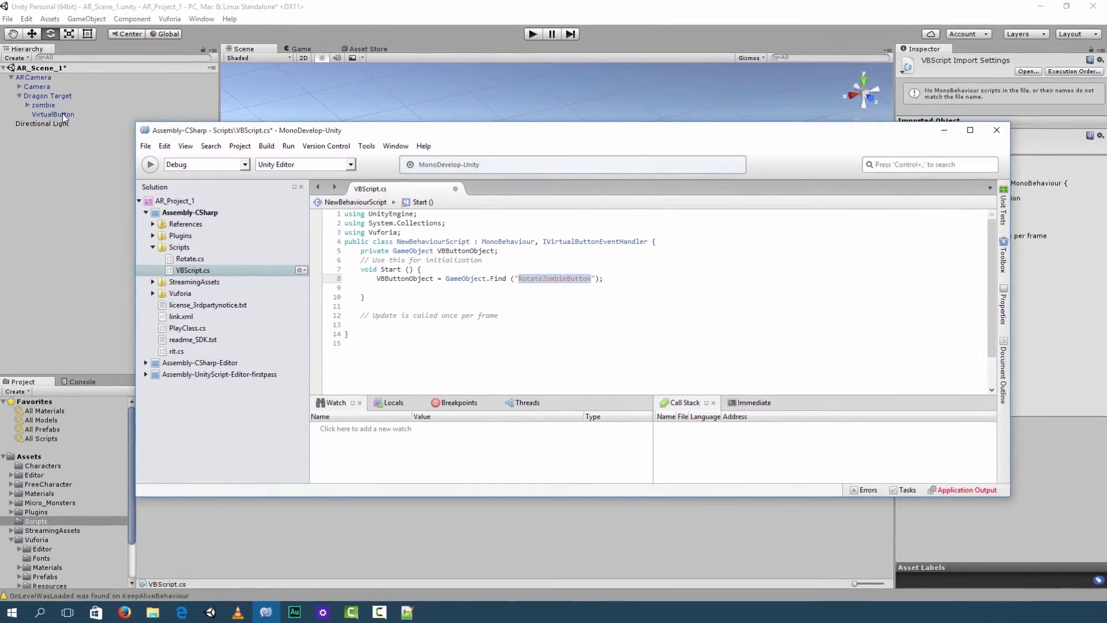
left_click(47, 113)
right_click(46, 113)
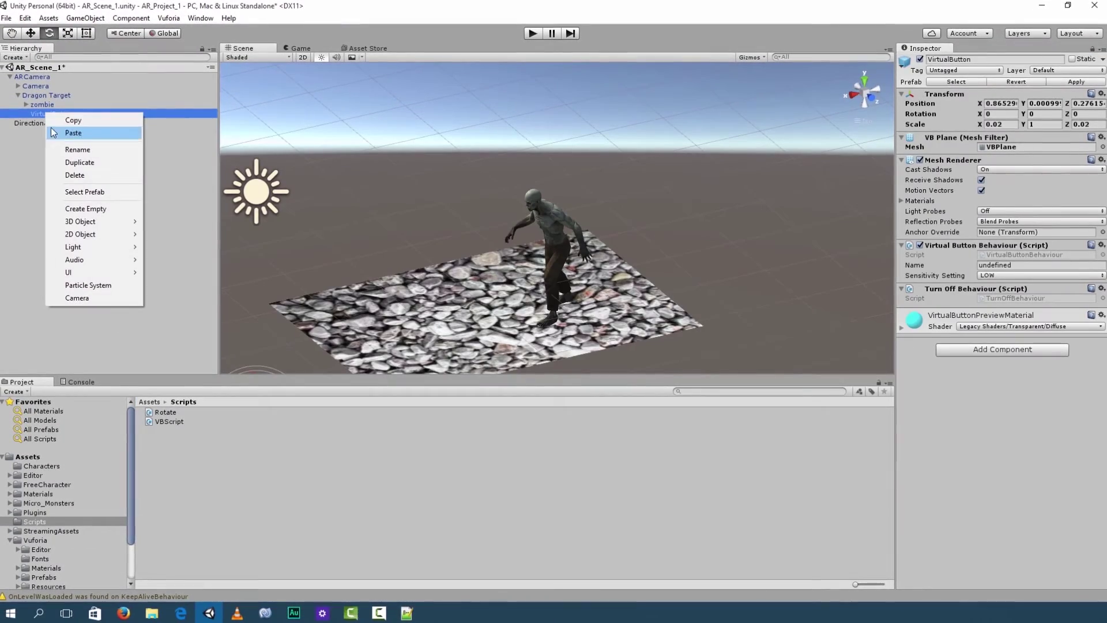
left_click(73, 152)
type("RotateZombieButton")
key("Return")
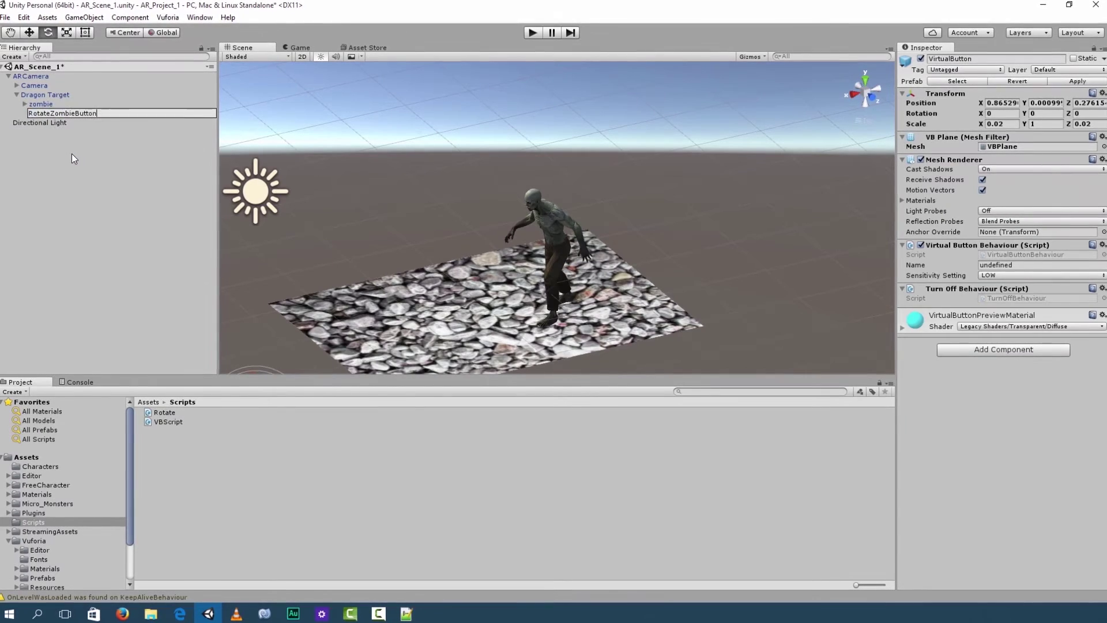
key("alt+Tab")
Step: In Start, add VBButtonObject.GetComponent<VirtualButtonBehaviour>().RegisterEventHandler(this); and leave blank lines below
left_click(386, 288)
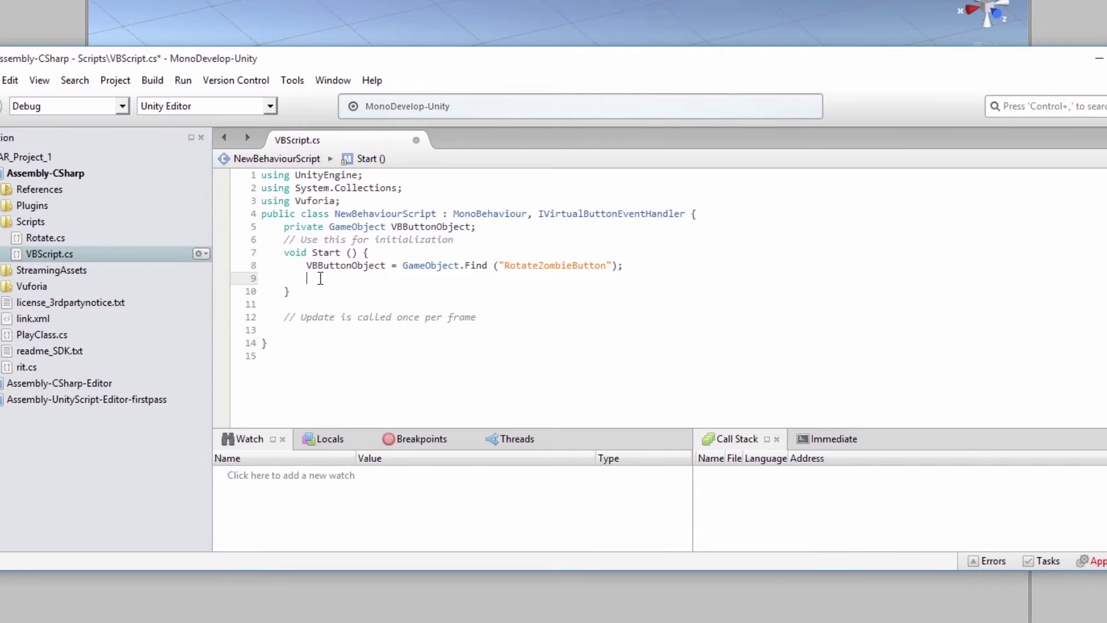
type("VBB")
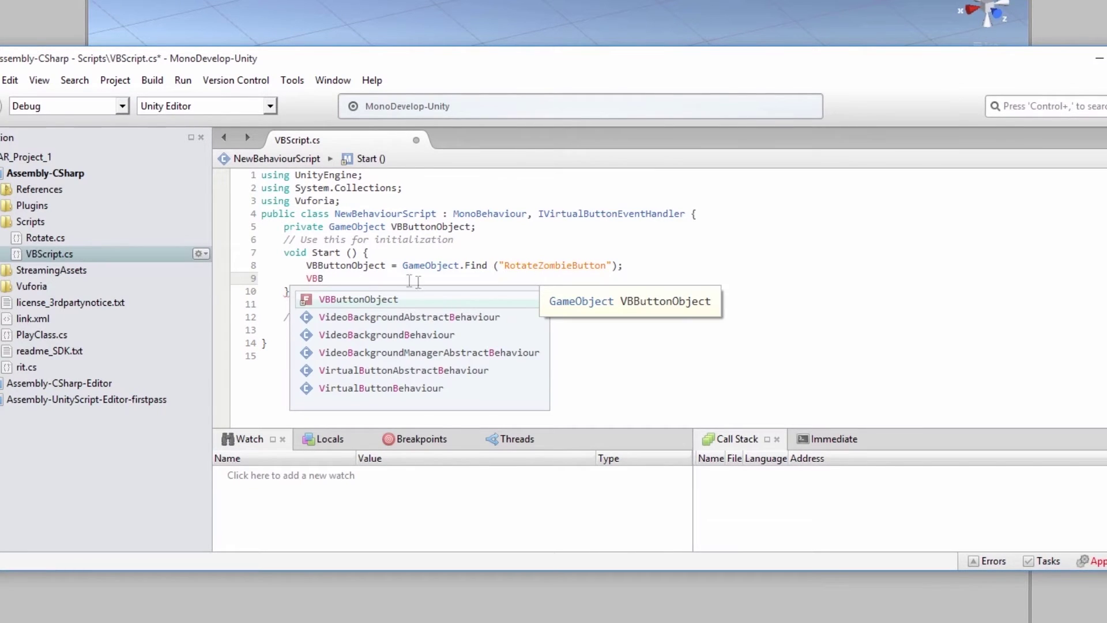
type("ButtonObject.Get")
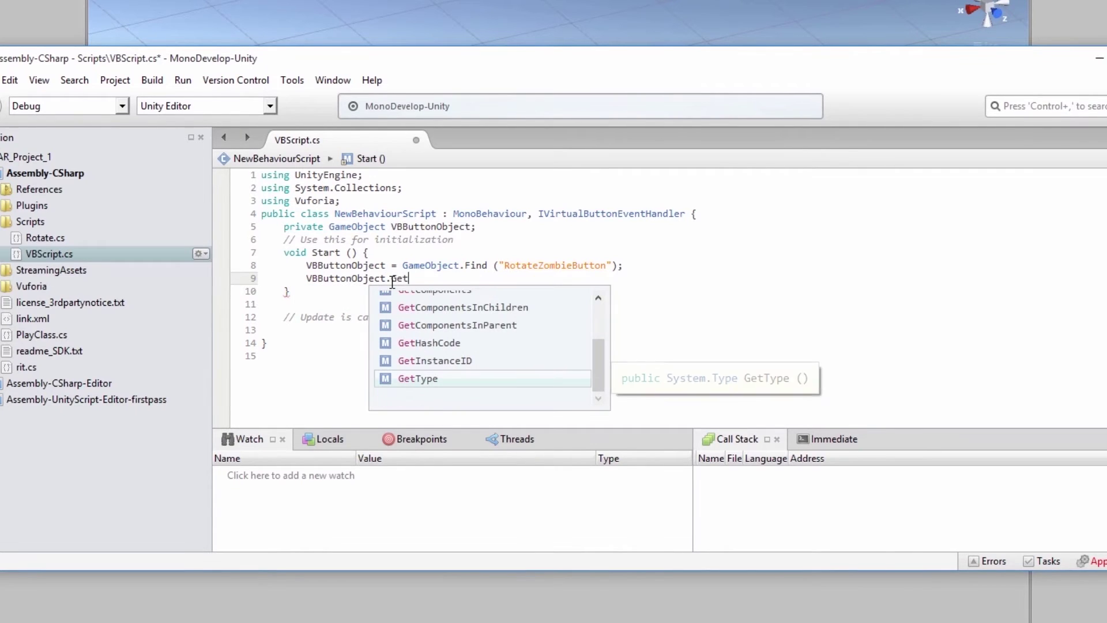
type("C")
key("Return")
type("<VirtualButtonBehaviour>")
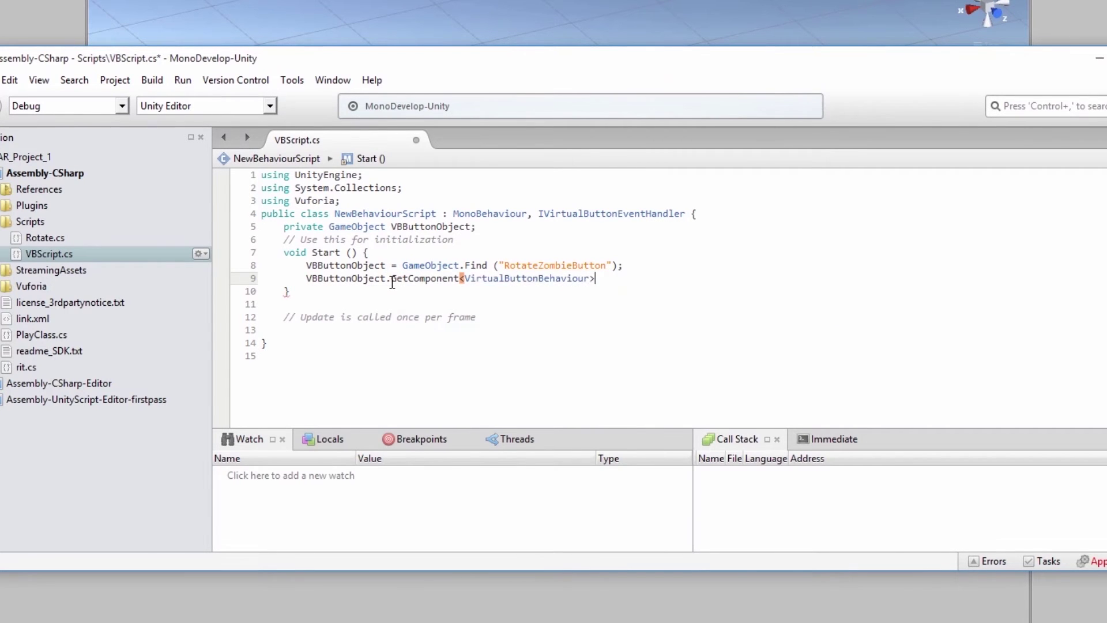
type("()")
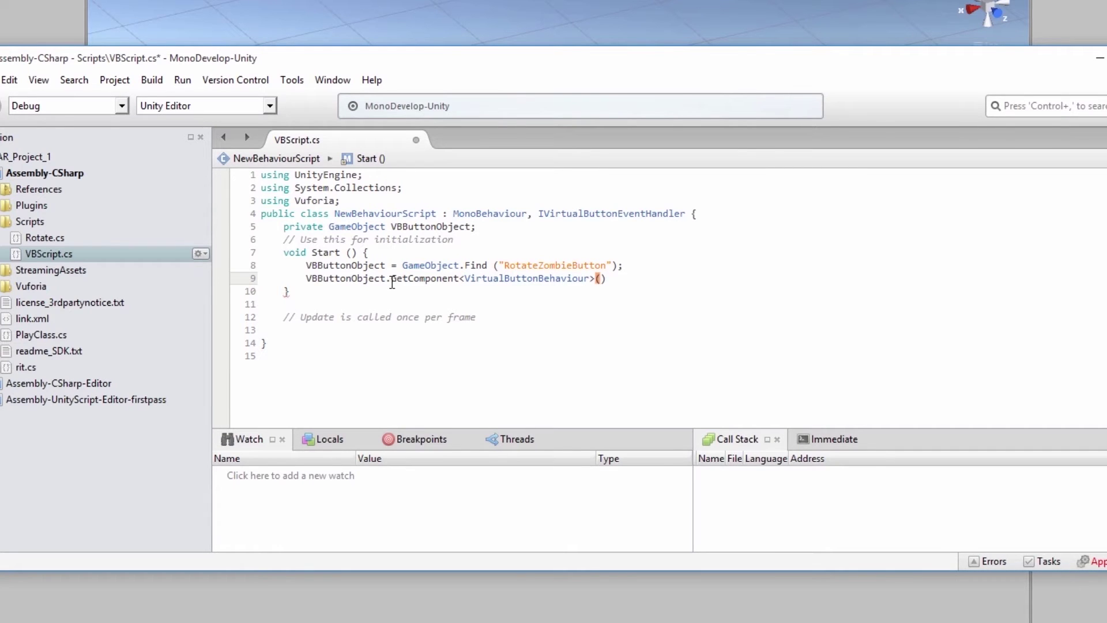
type(".Reg")
key("Return")
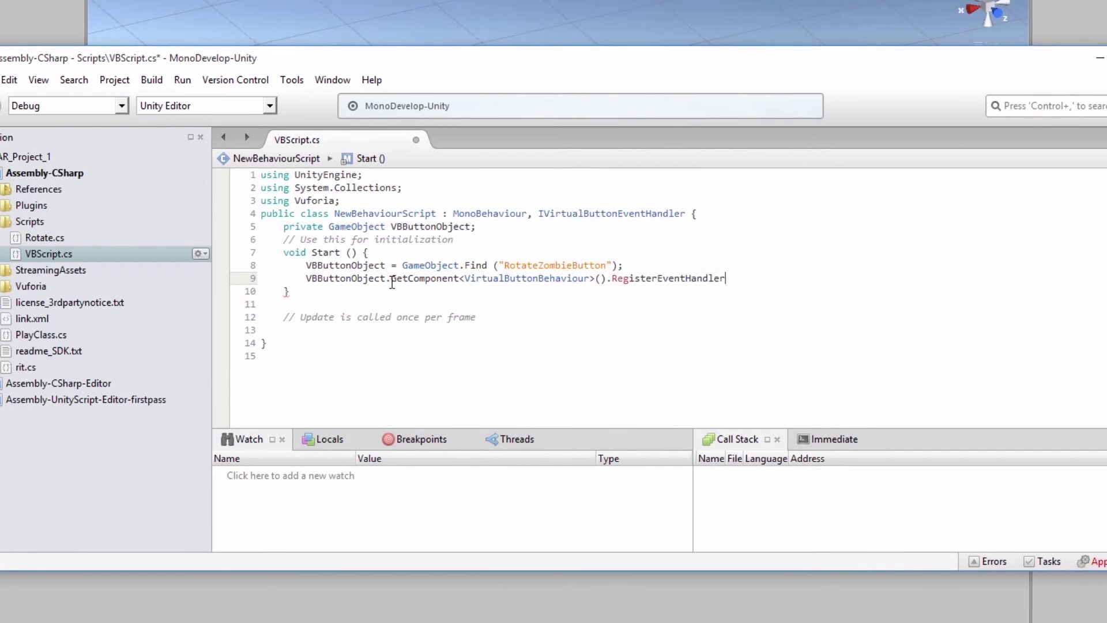
type("(this)")
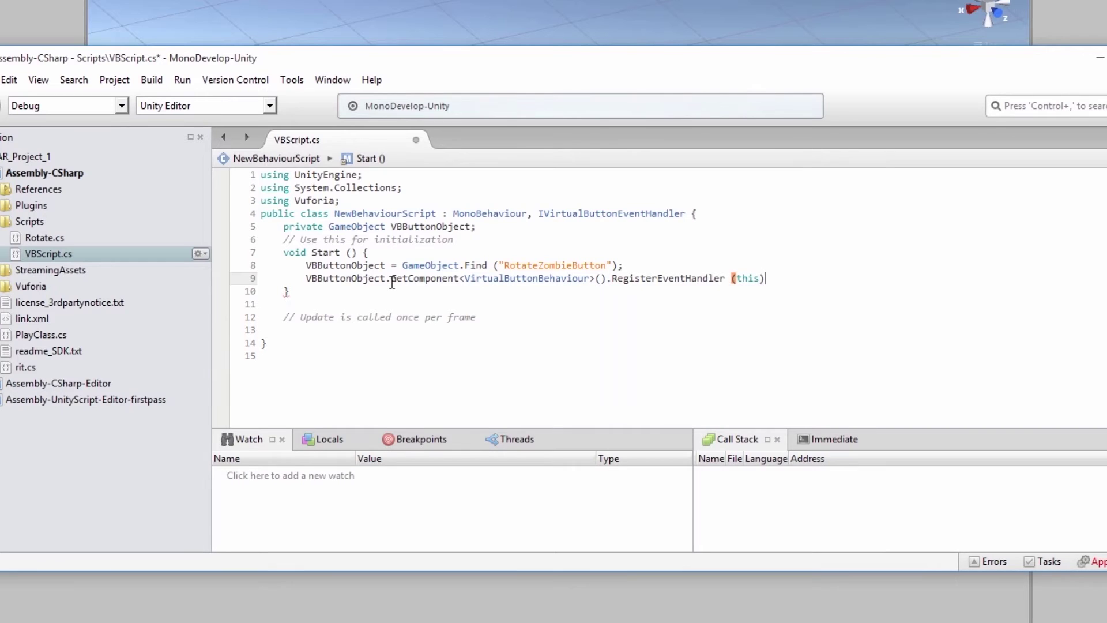
type(";")
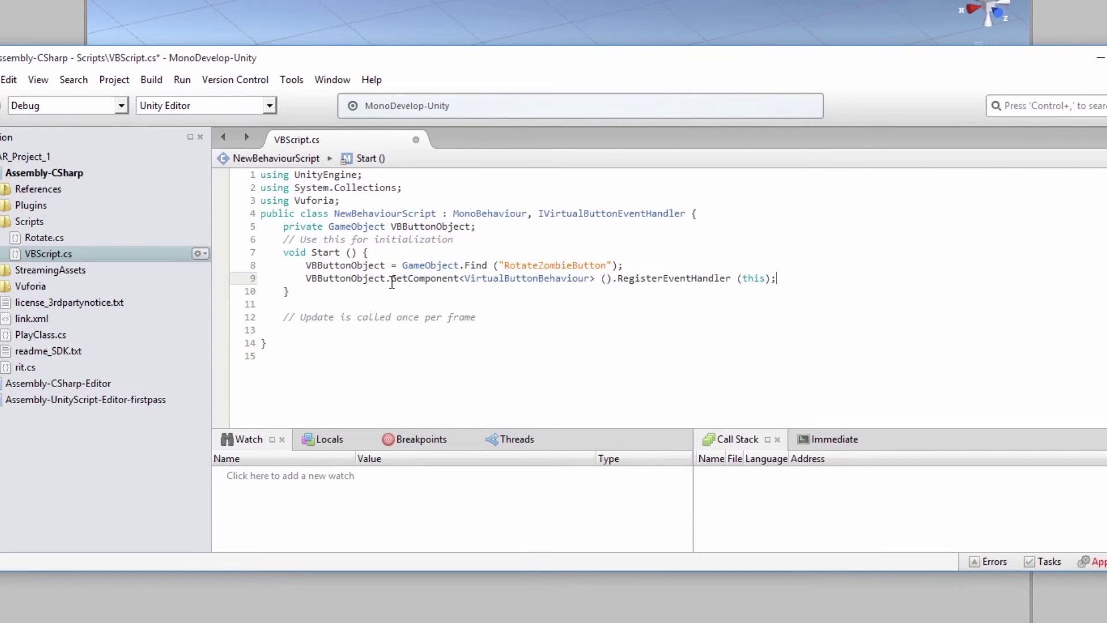
key("Down")
key("Down")
key("Return")
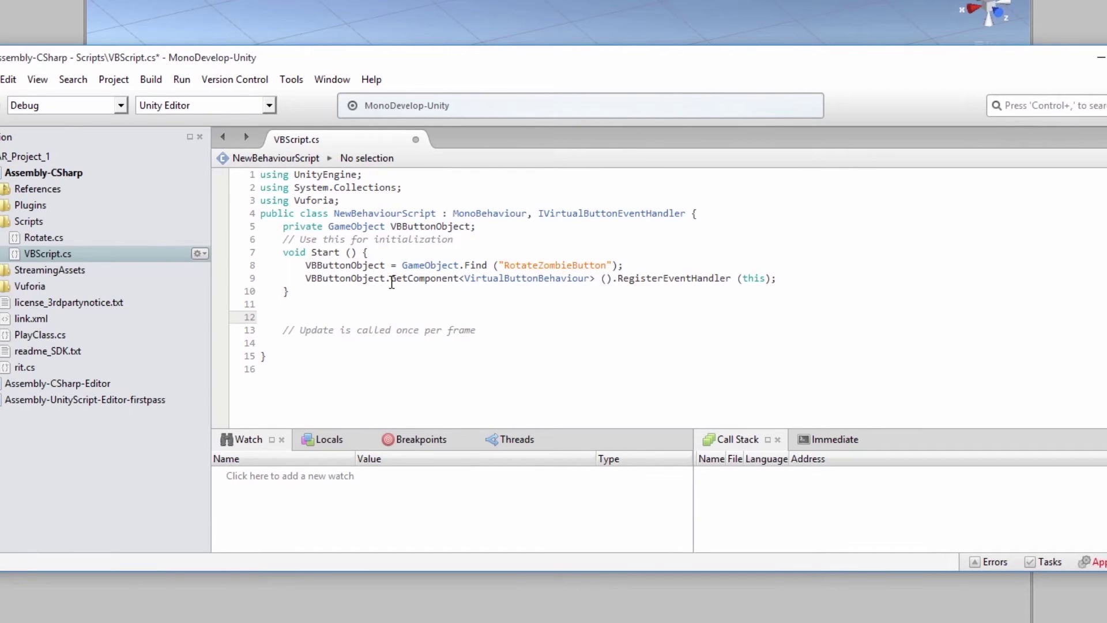
Step: Write OnButtonPressed(VirtualButtonAbstractBehaviour vb) with a Debug.Log("Button Pressed") call in its body
type("p")
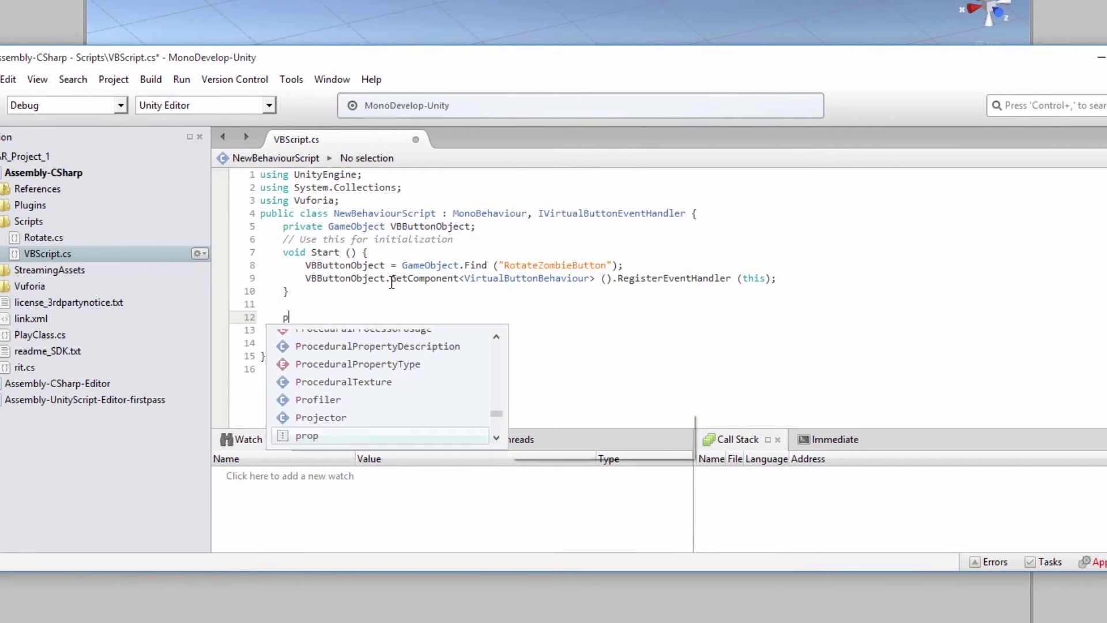
type("ublic v")
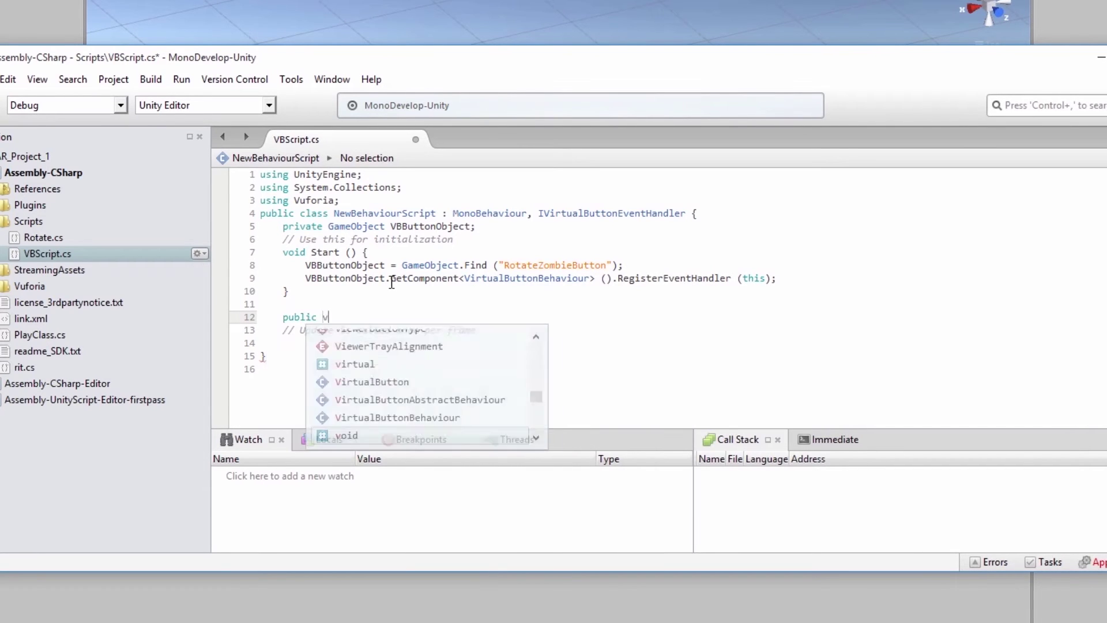
type("oid OnButtonPr")
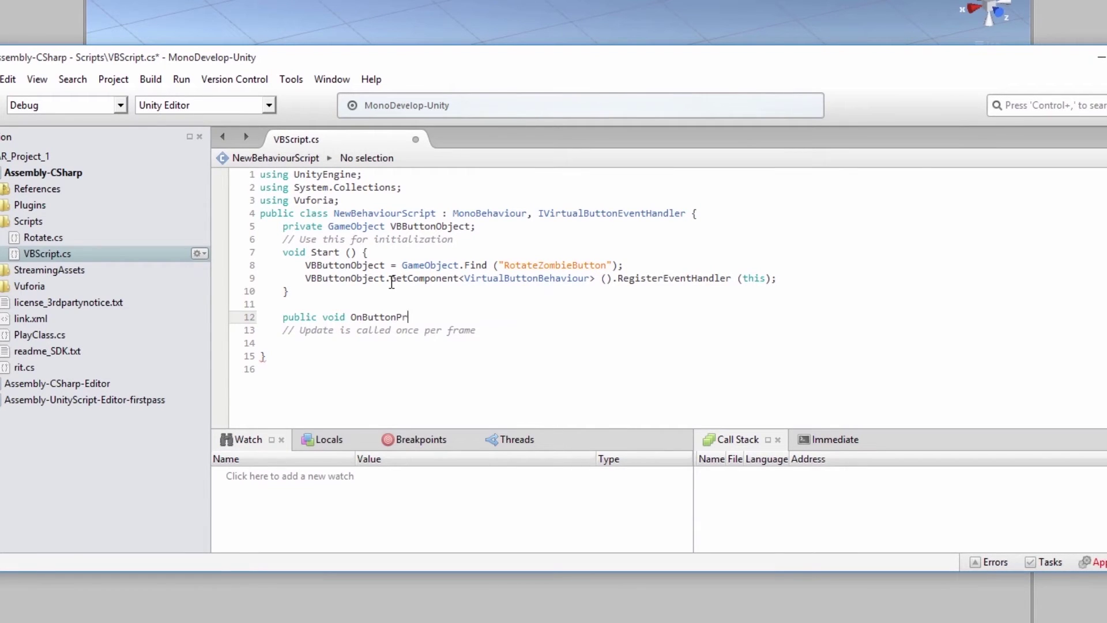
type("essed (")
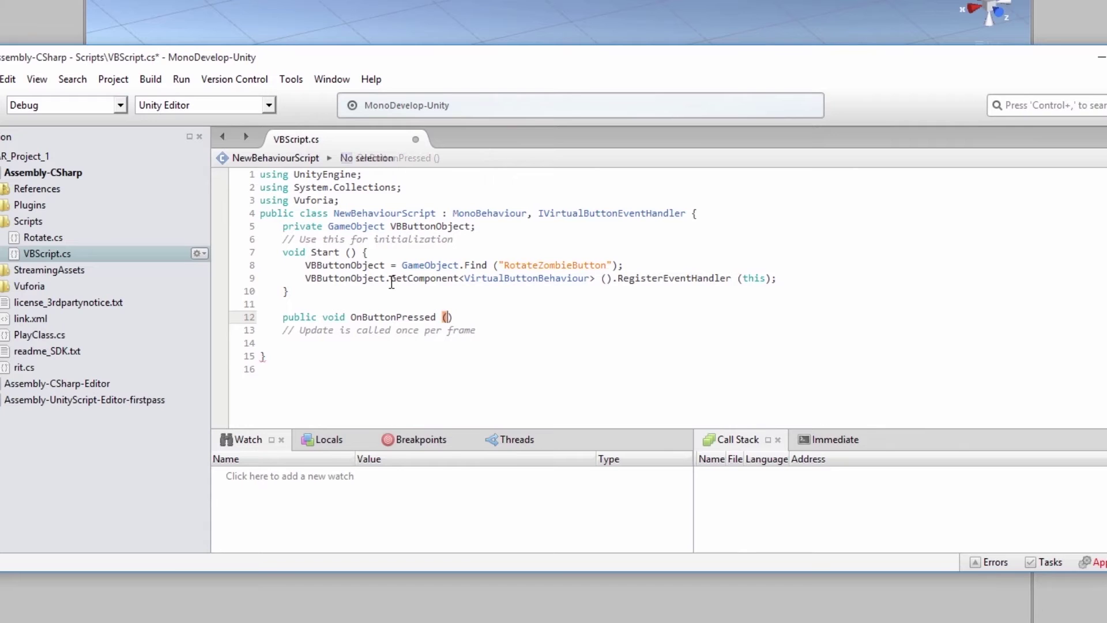
type("Virtal")
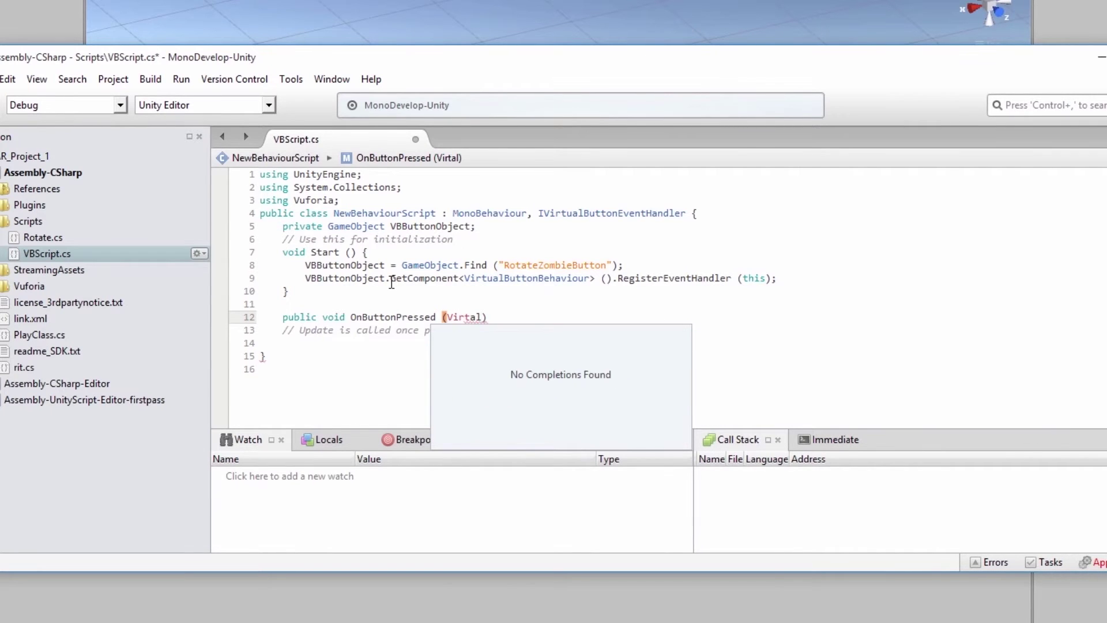
key("BackSpace")
key("BackSpace")
key("Down")
key("Return")
type("vb){")
key("Return")
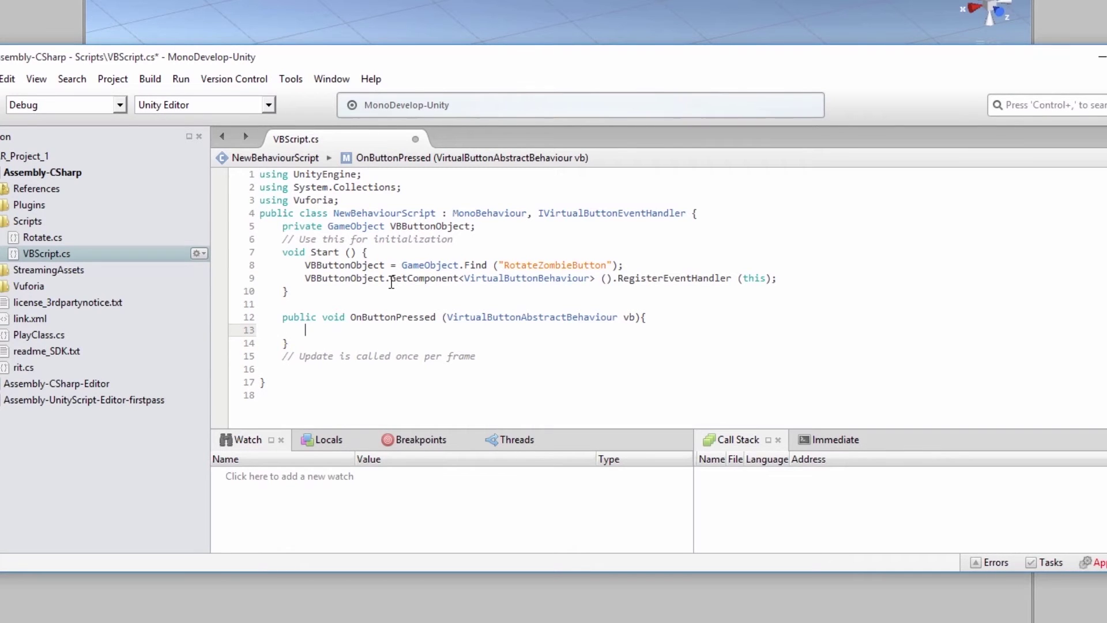
type("Debug.Log")
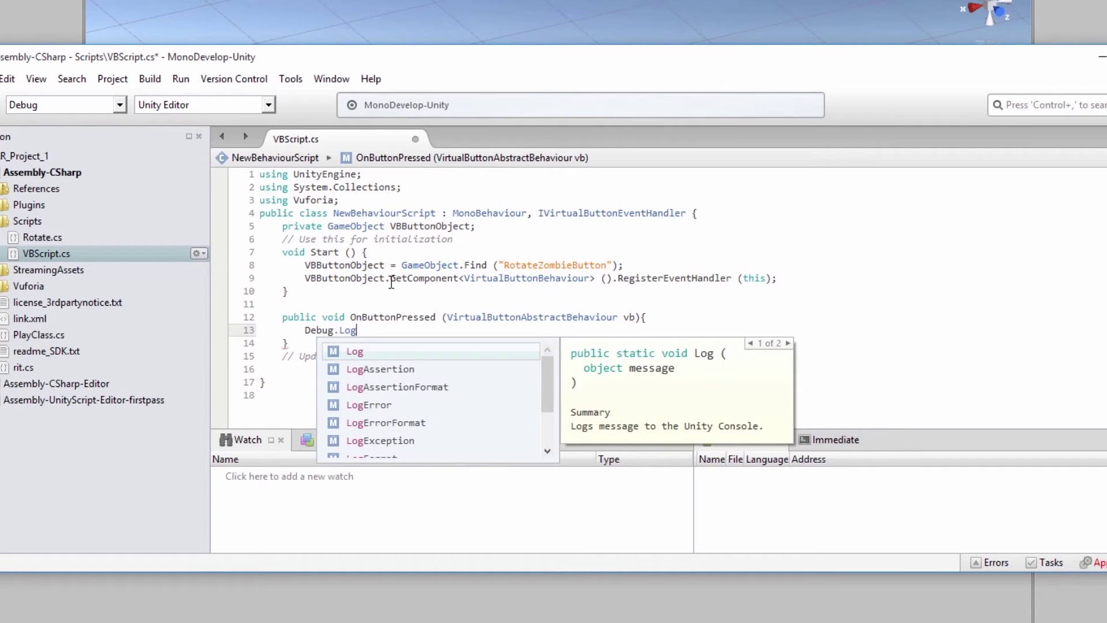
key("Escape")
type("(")
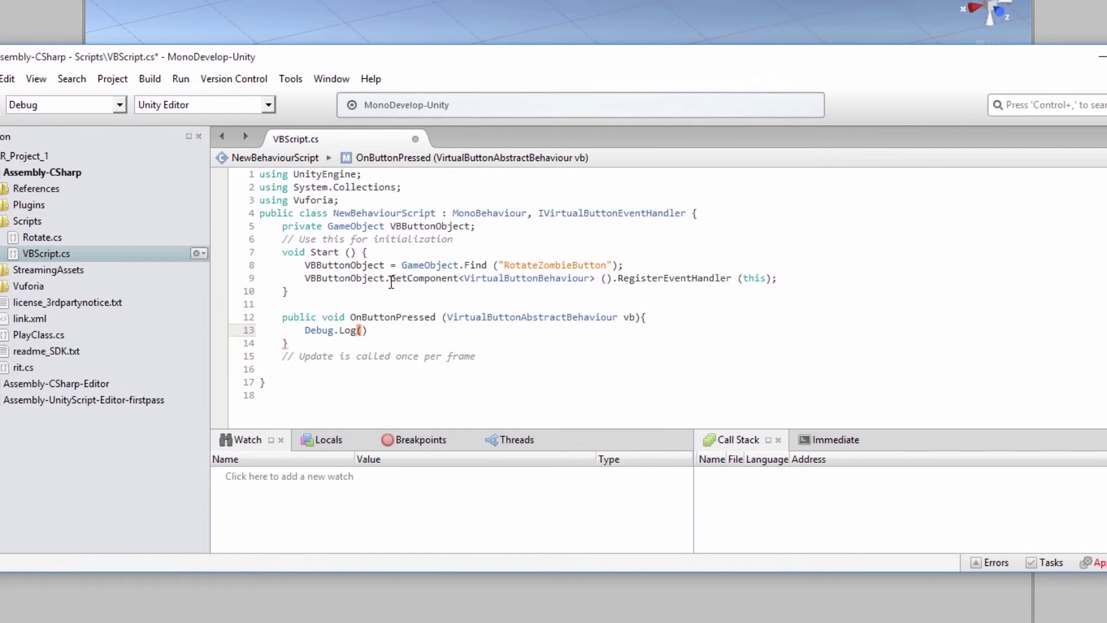
type("\"Button ")
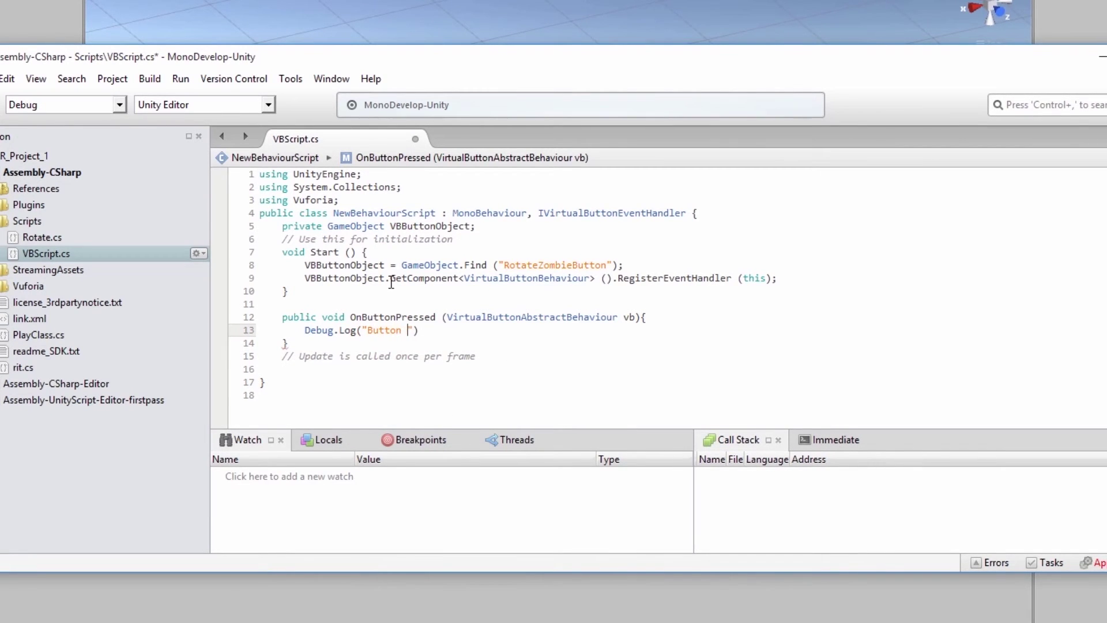
type("Pressed")
Step: Select RotateZombieButton in the Hierarchy and frame it in the Scene view
left_click(83, 126)
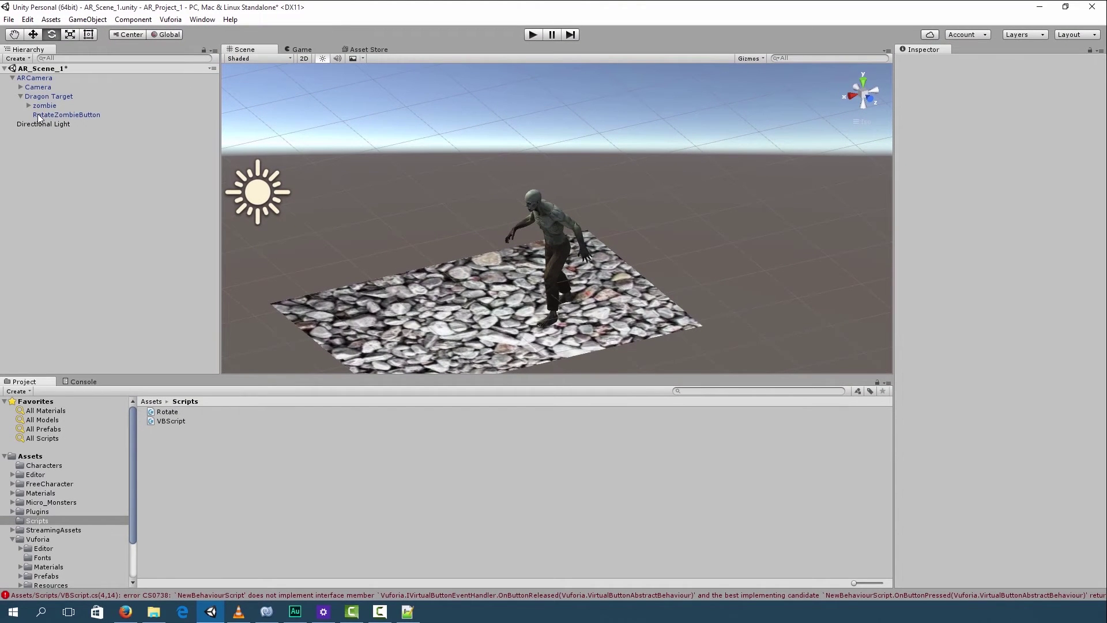
left_click(37, 114)
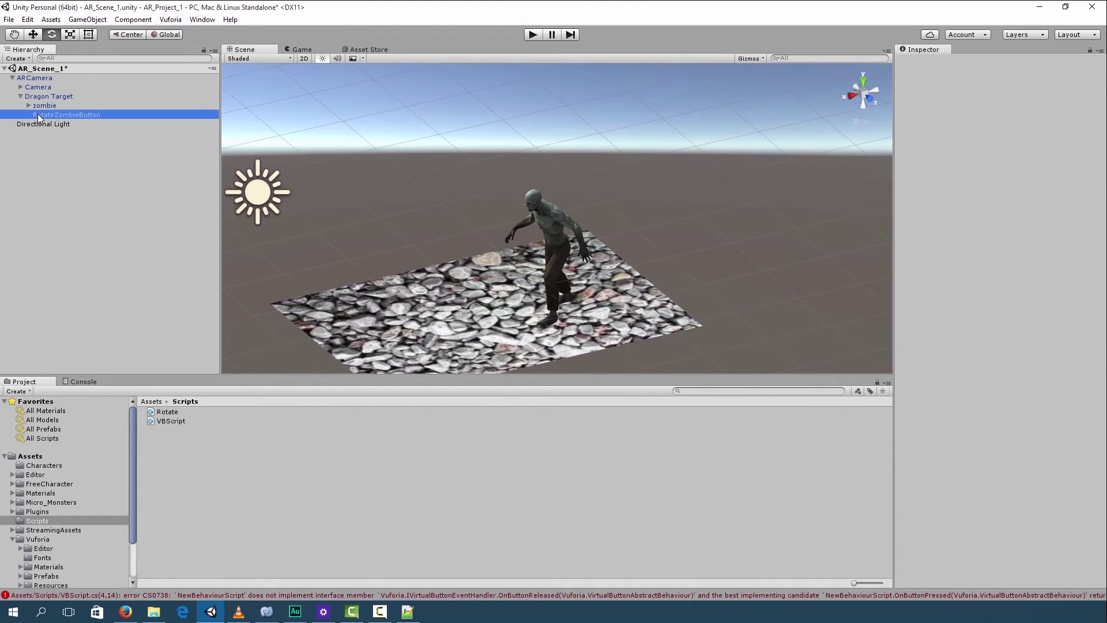
key("f")
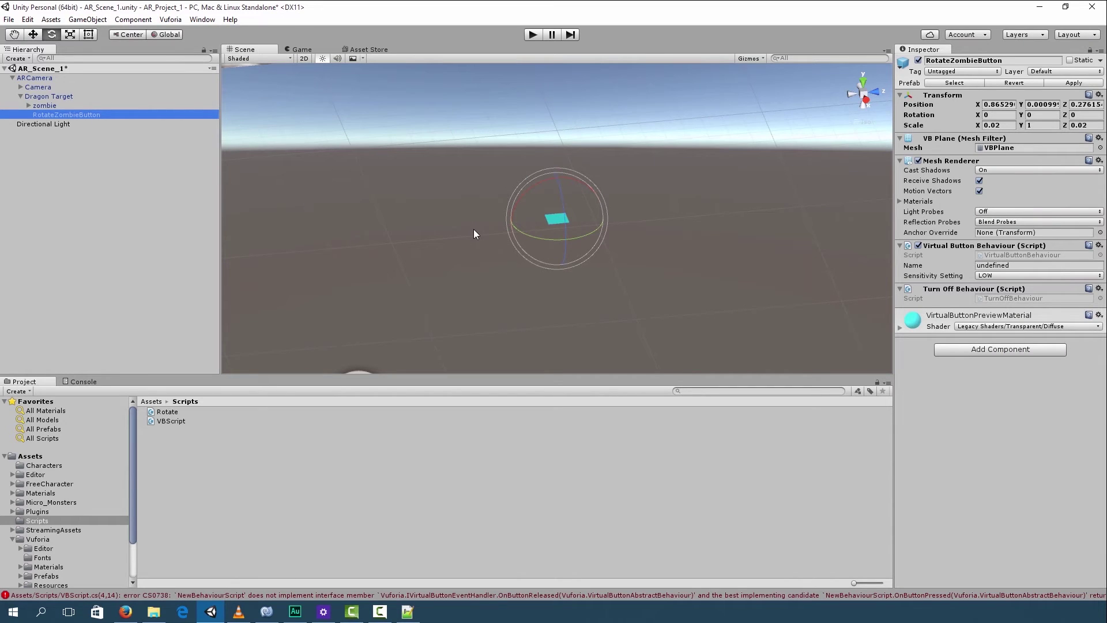
scroll(474, 234, "down", 6)
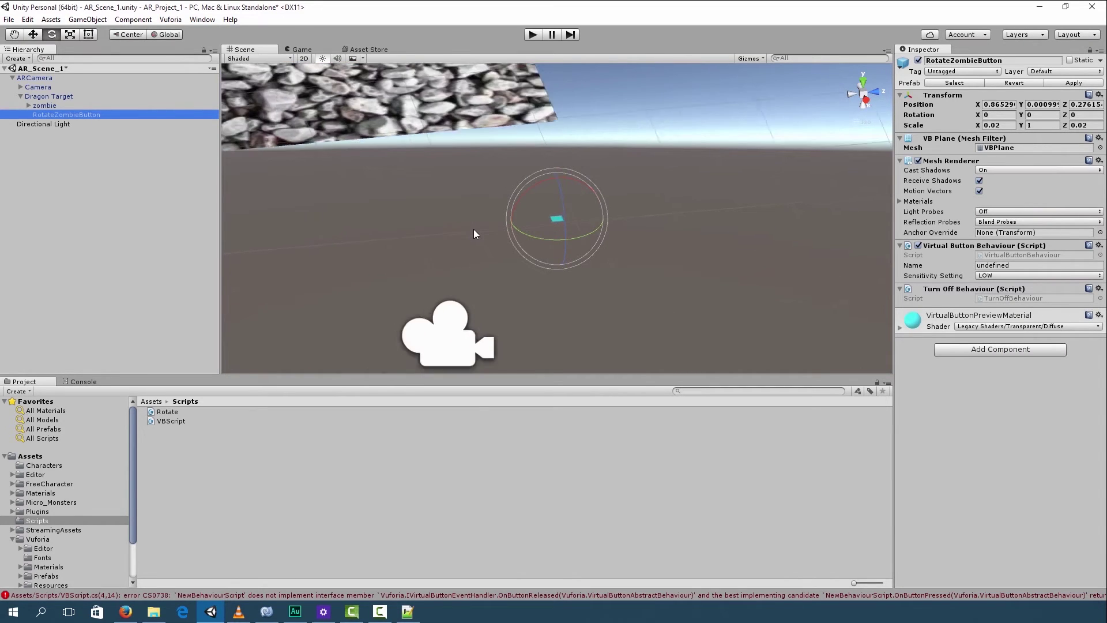
Step: Adjust RotateZombieButton's X scale and set its Z scale to 0.38
left_click(993, 125)
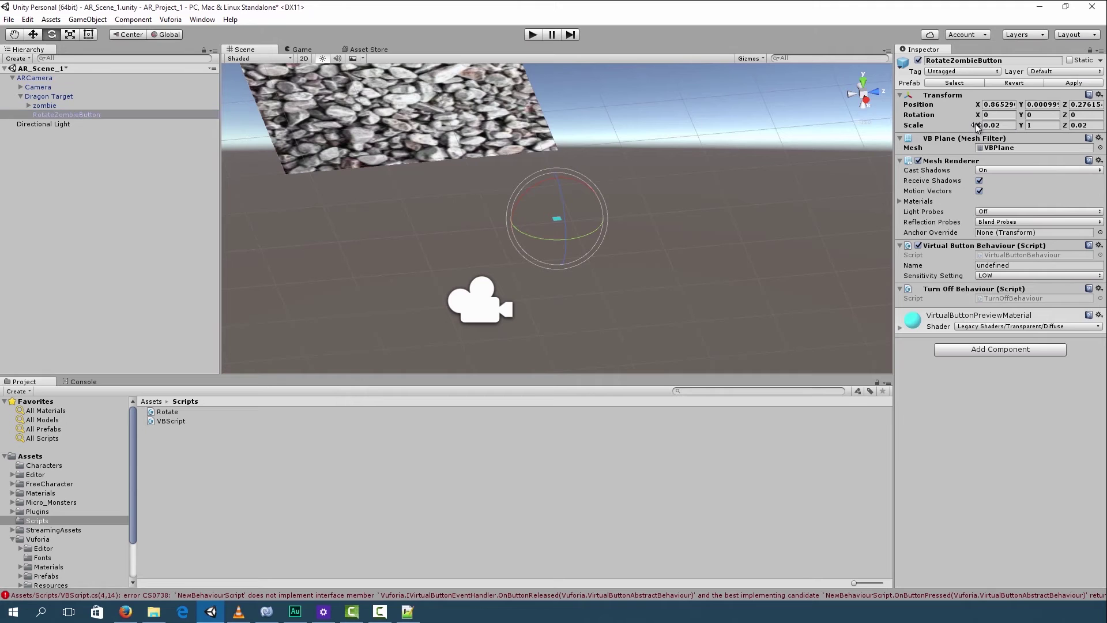
type("0.77")
key("BackSpace")
key("BackSpace")
type("59")
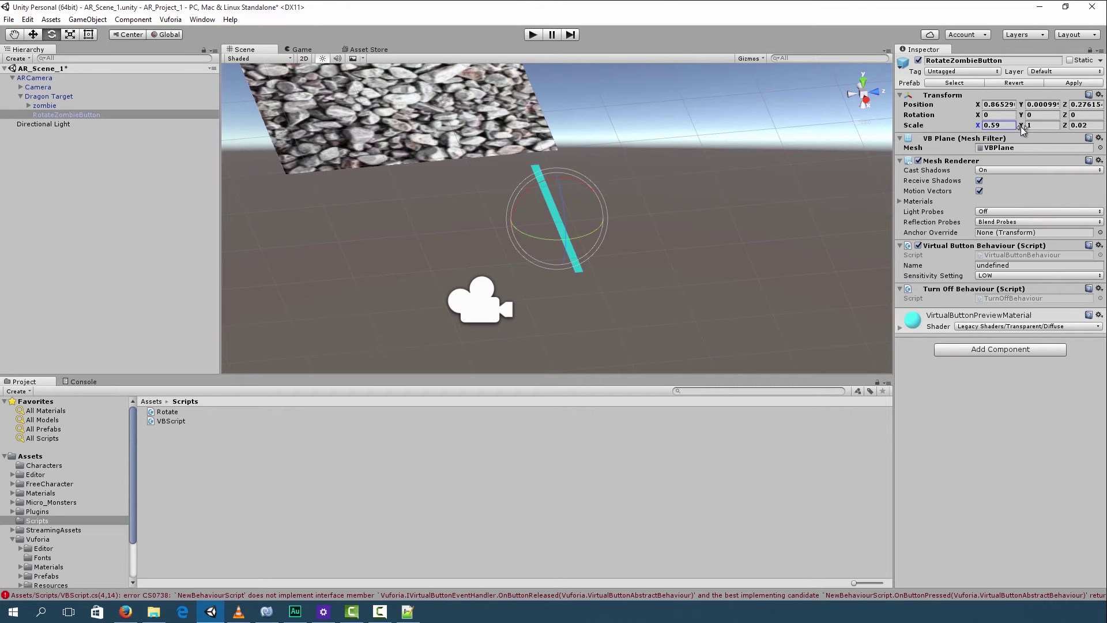
left_click(1076, 126)
type("0.38")
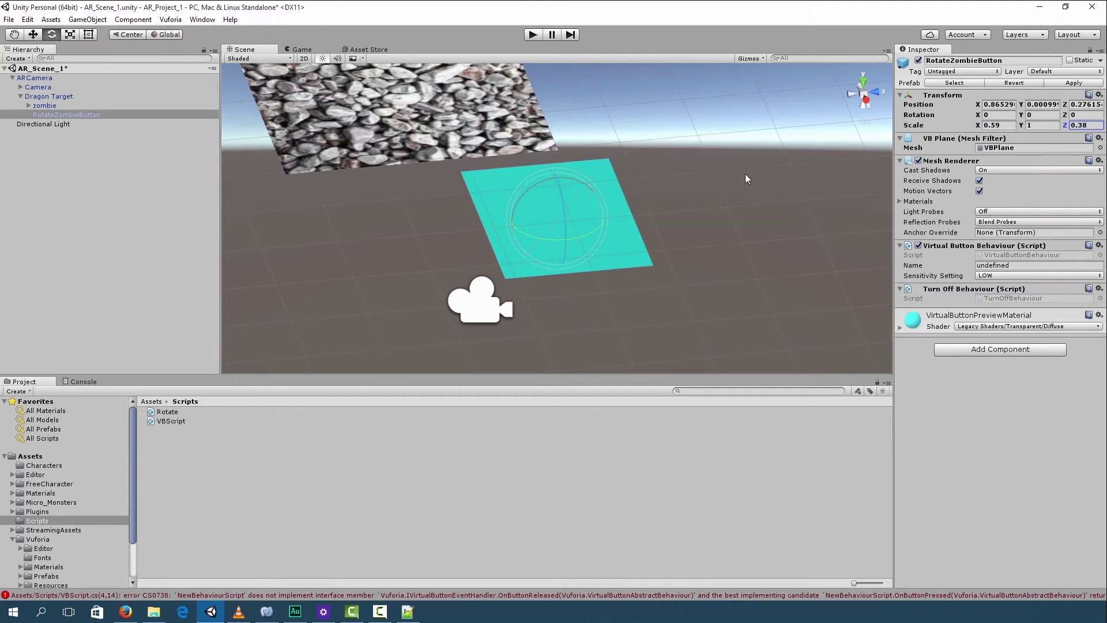
Step: Move the button plane onto the stones target and frame it beside the zombie
left_click(33, 34)
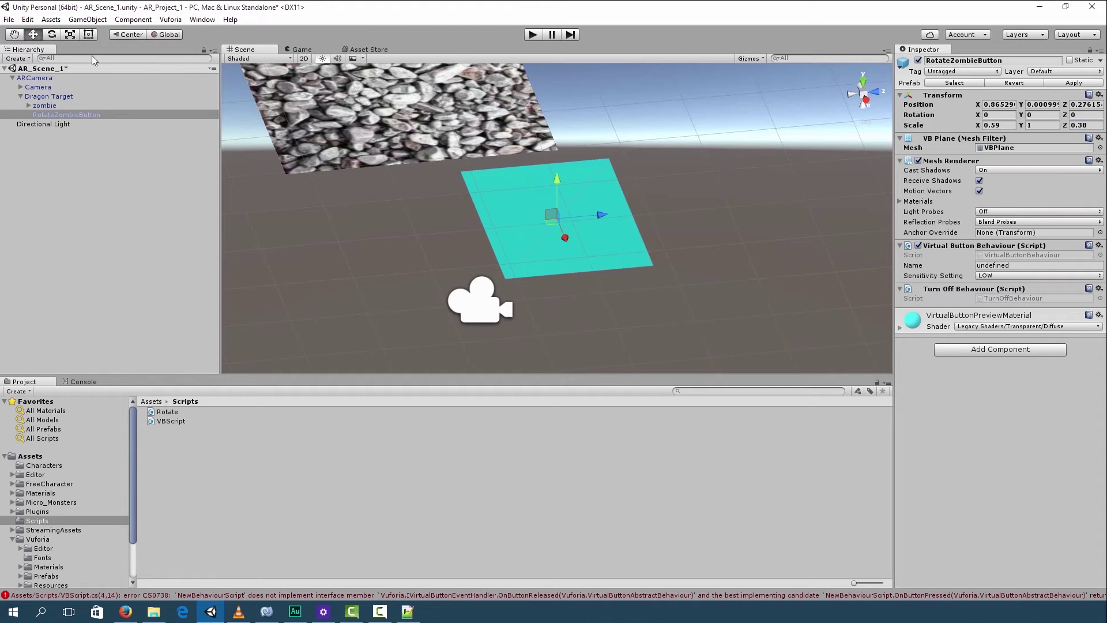
left_click_drag(559, 238, 605, 135)
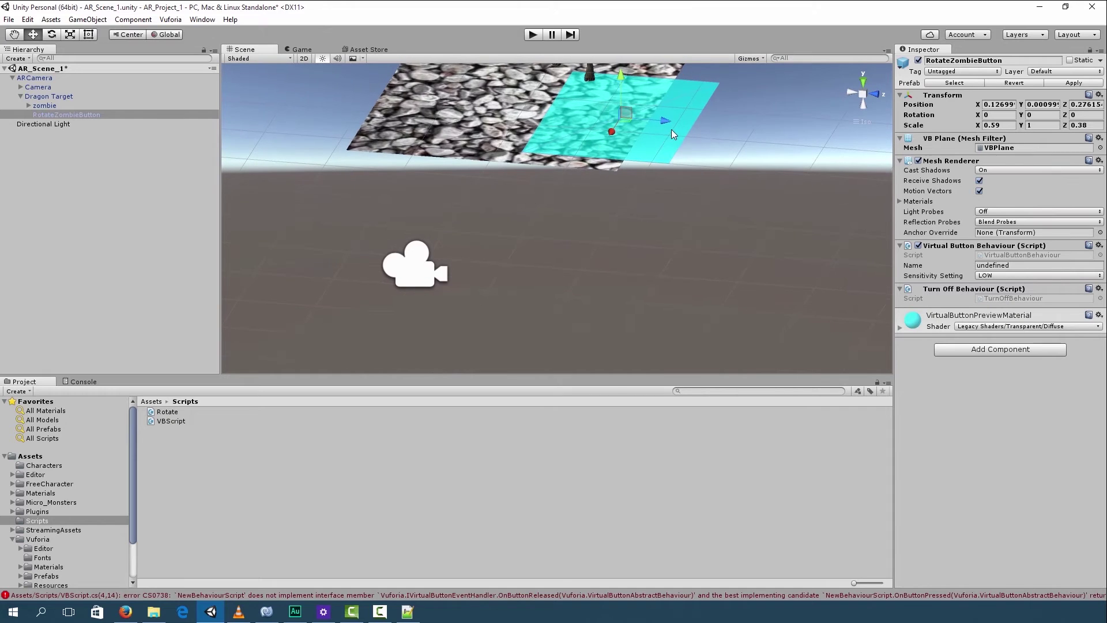
left_click_drag(672, 129, 568, 110)
left_click_drag(438, 234, 338, 244, "alt")
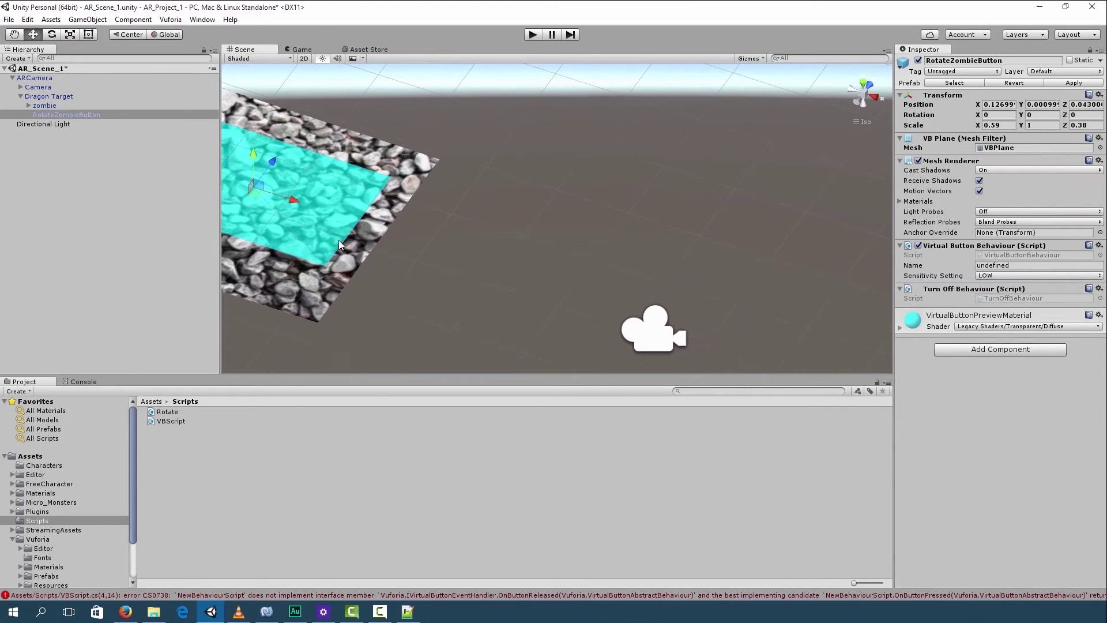
double_click(63, 115)
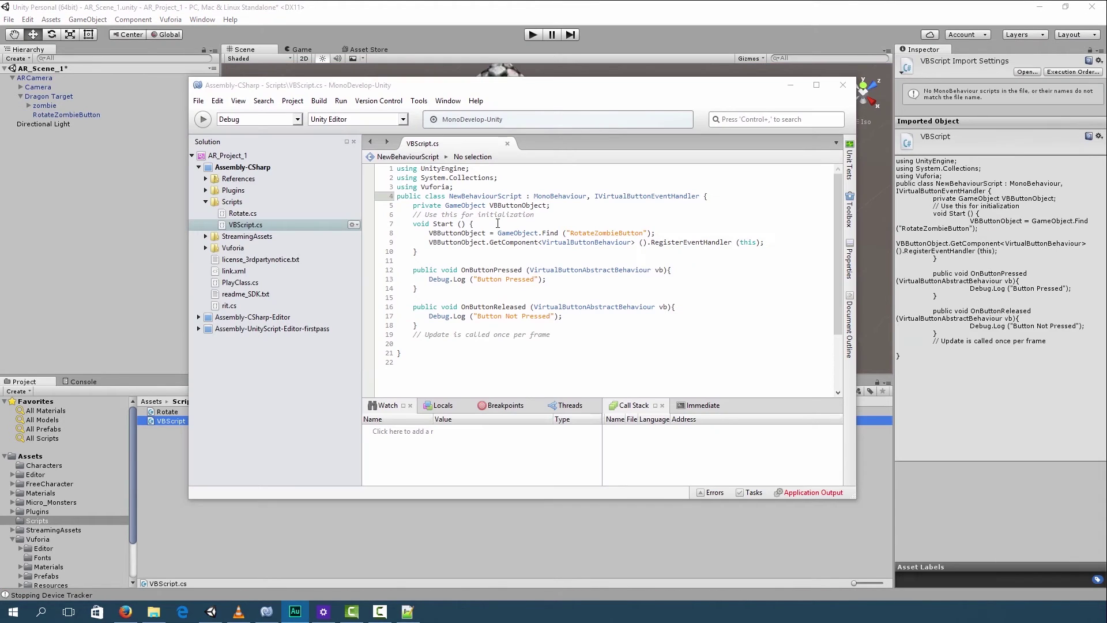
Step: Rename the script class from NewBehaviourScript to VBScript and save
left_click(498, 196)
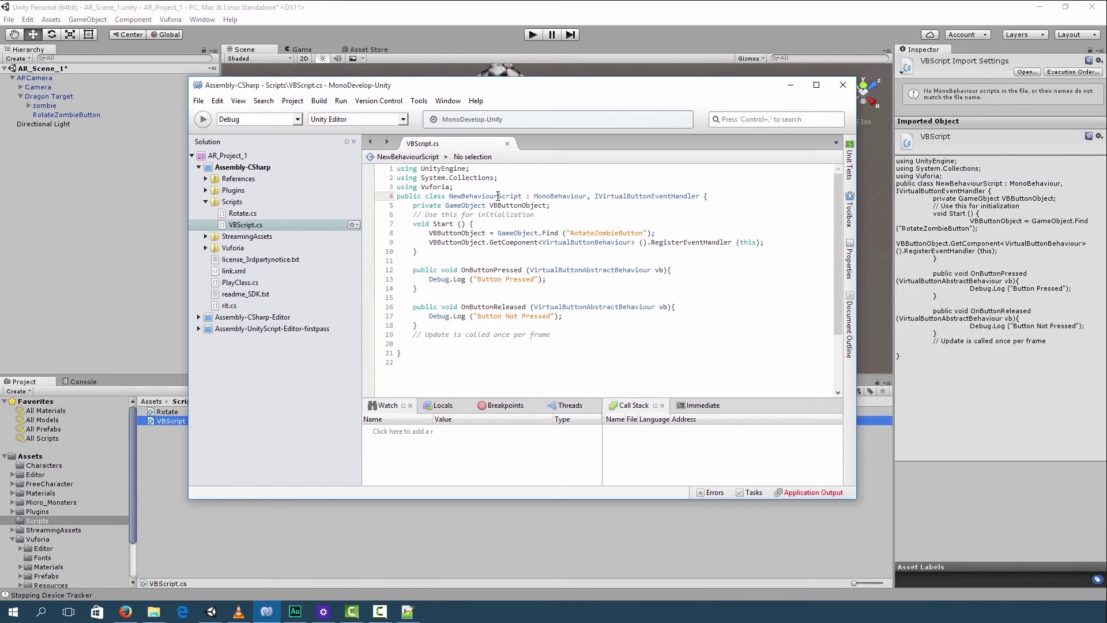
double_click(498, 196)
type("VBScript")
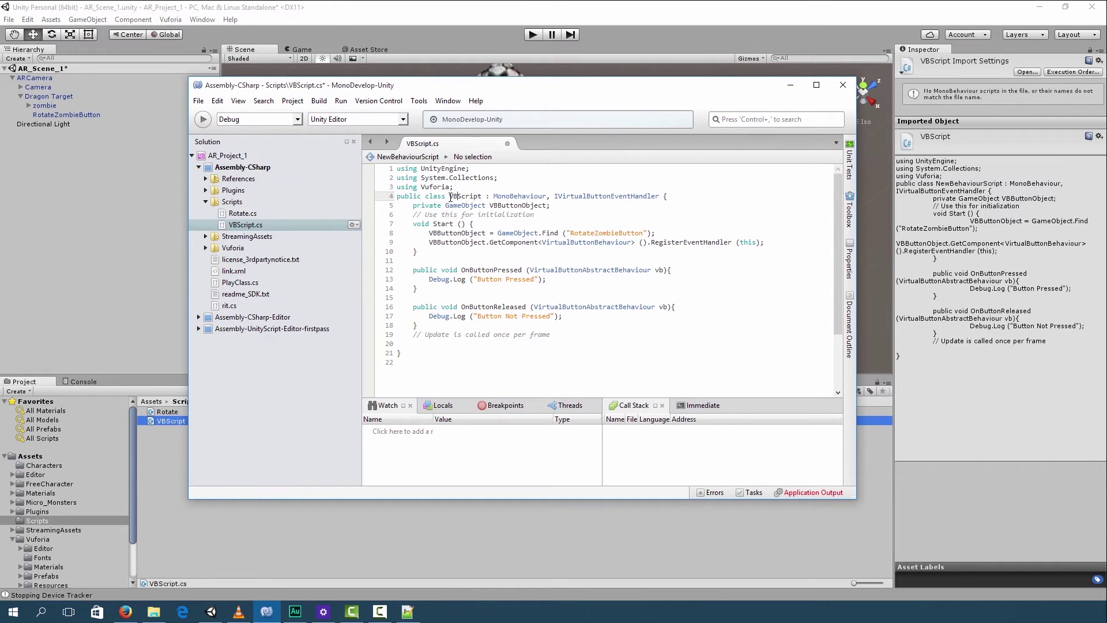
key("ctrl+s")
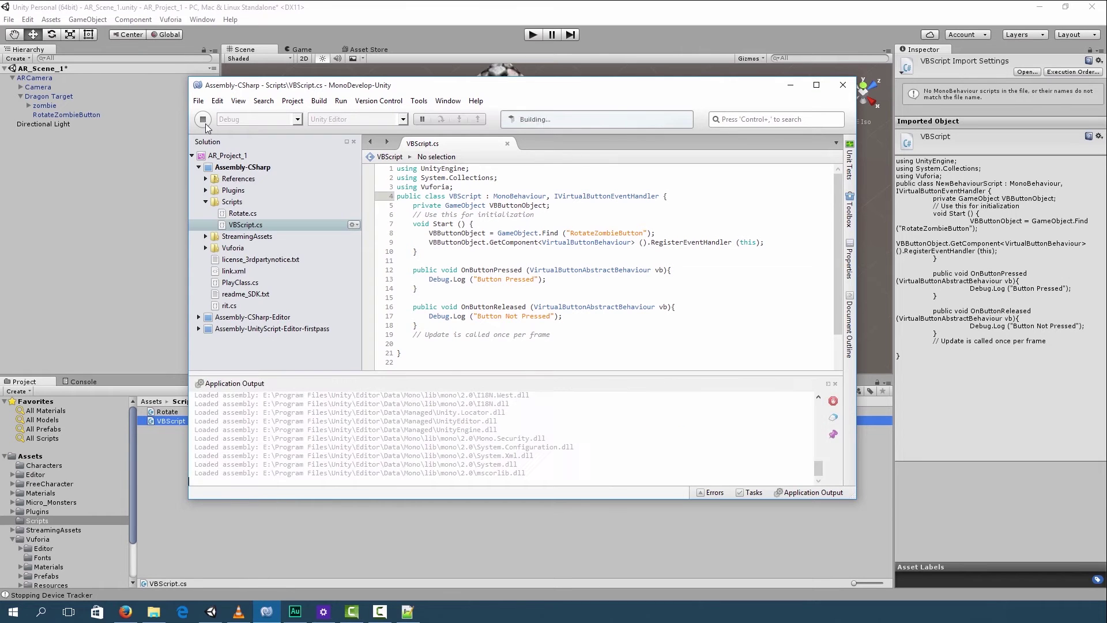
Step: Build the scripts and attach VBScript to the Dragon Target
left_click(436, 540)
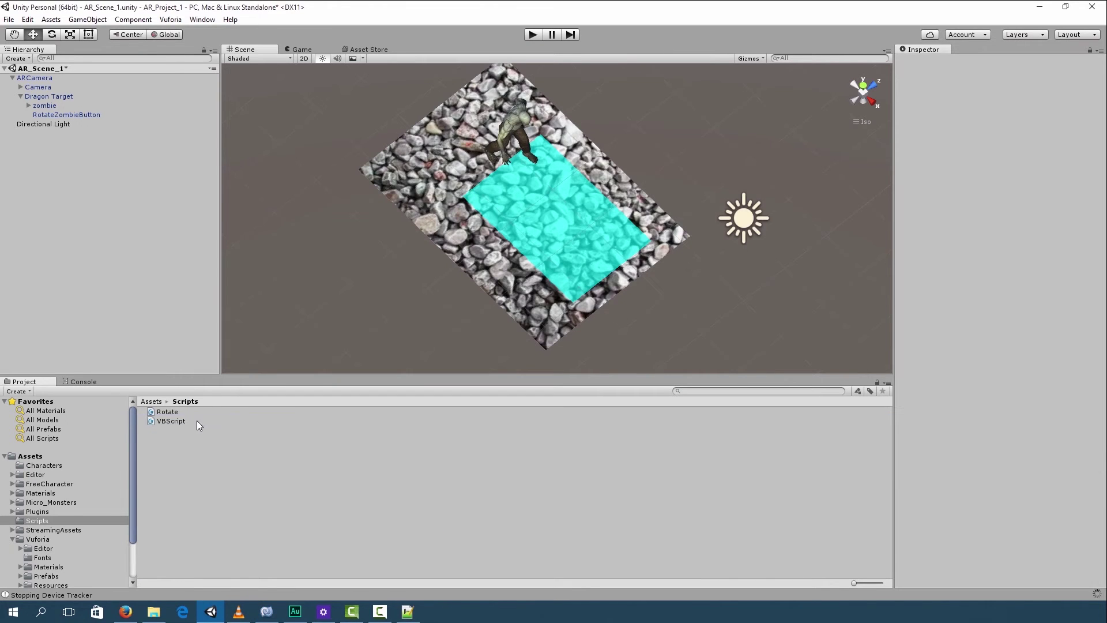
left_click_drag(172, 420, 412, 196)
scroll(899, 406, "down", 1)
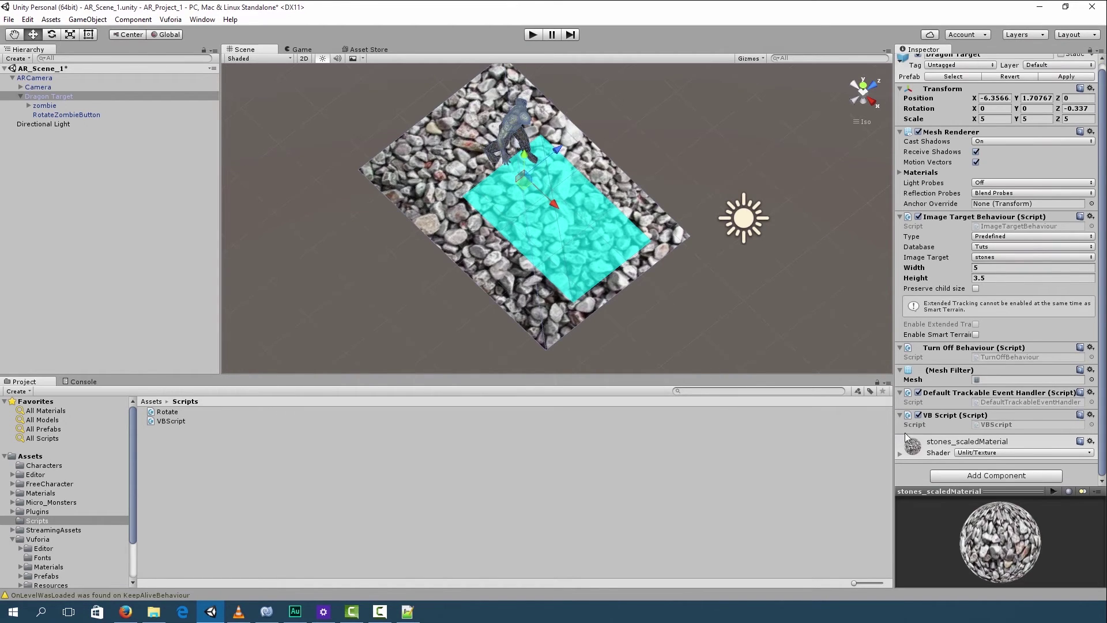
Step: Play the AR scene, watch the Button Pressed / Not Pressed logs in the Console, then stop
left_click(534, 36)
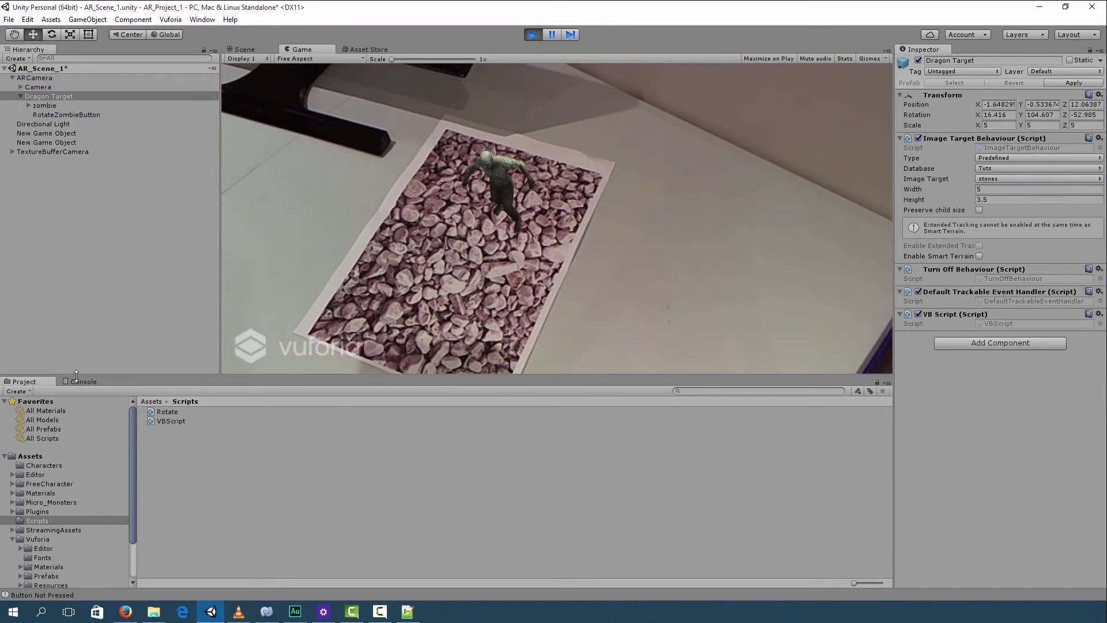
left_click(76, 382)
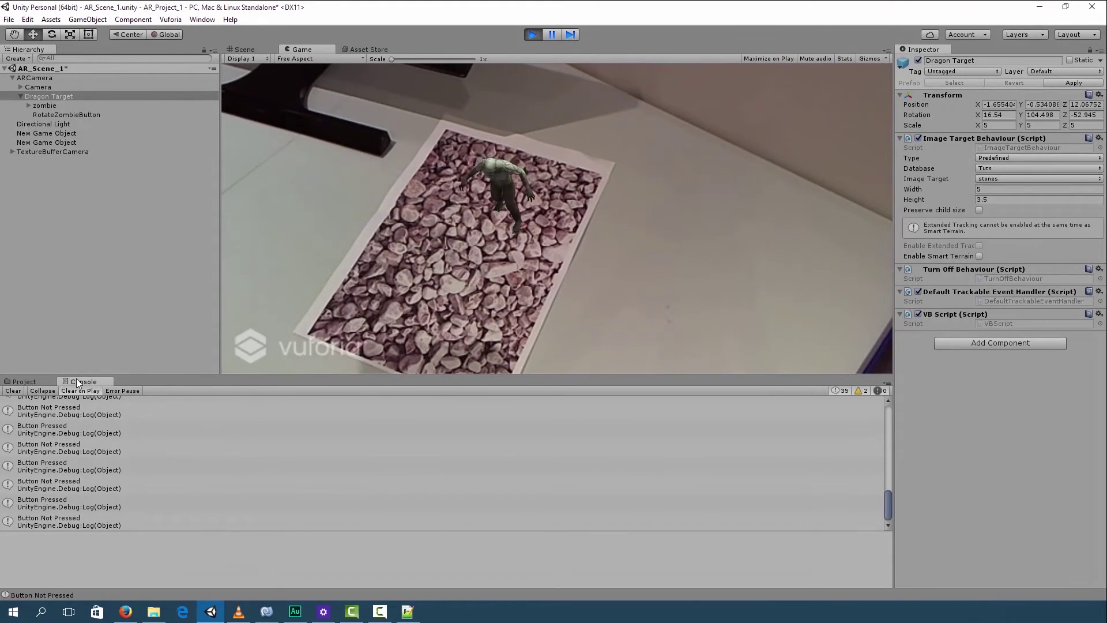
left_click(532, 35)
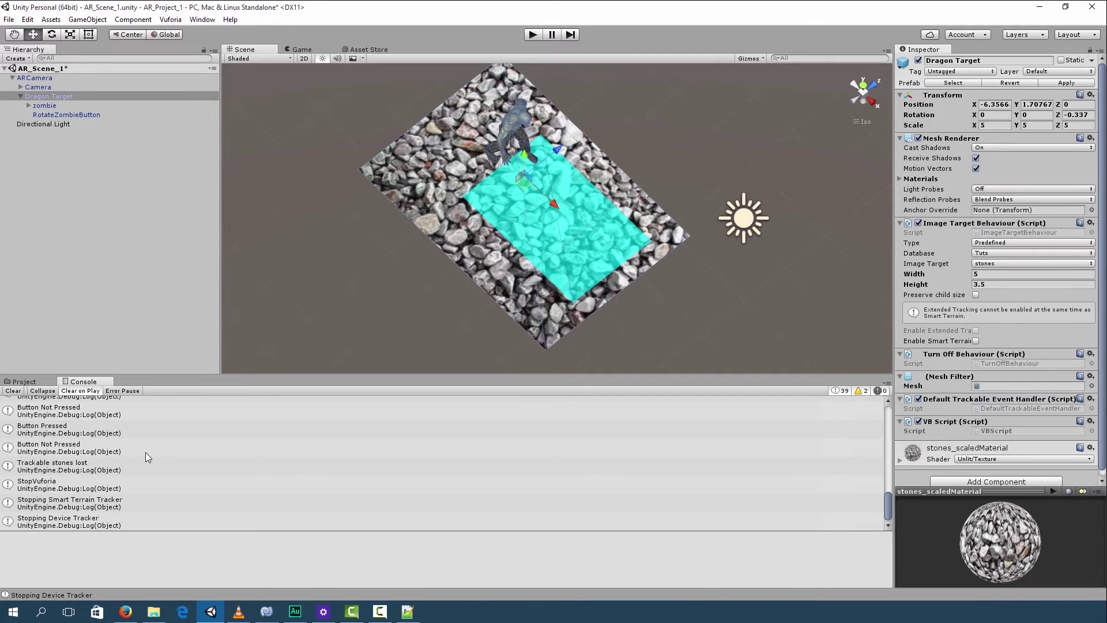
Step: Scale RotateZombieButton to X 0.2 and Z 0.39, then slide it along X
left_click(562, 215)
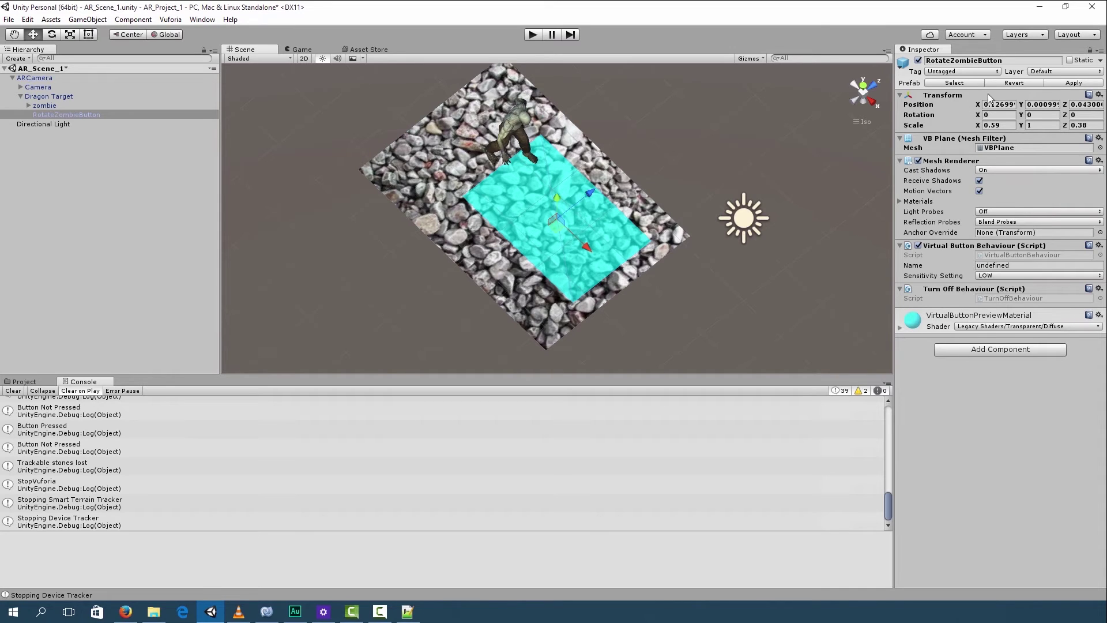
left_click_drag(978, 126, 965, 122)
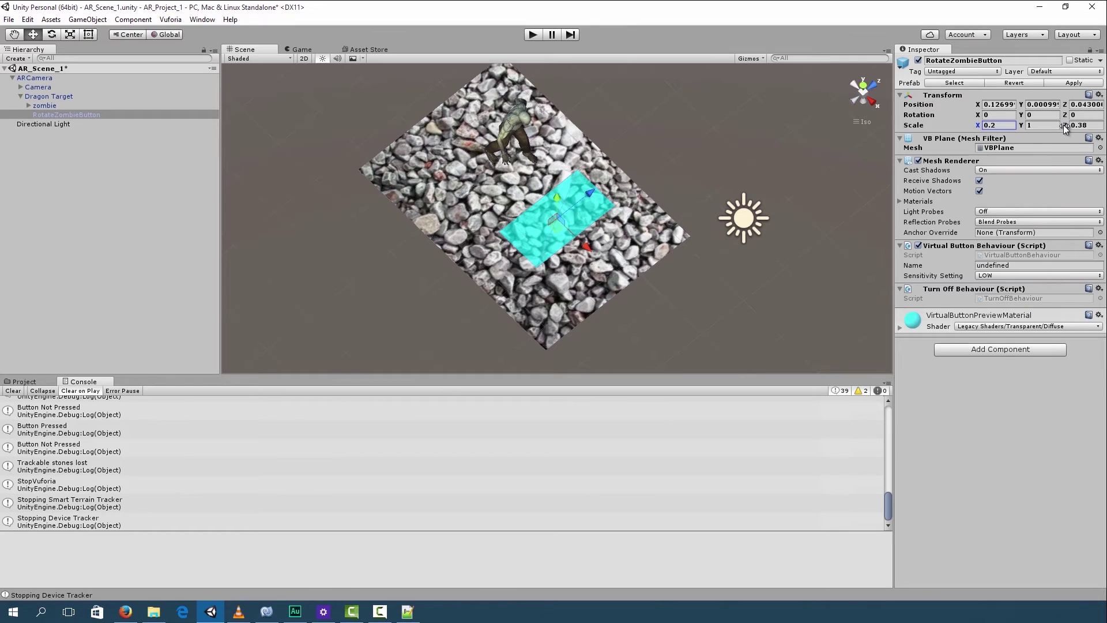
left_click_drag(1064, 124, 1069, 131)
left_click_drag(586, 248, 573, 236)
left_click(9, 19)
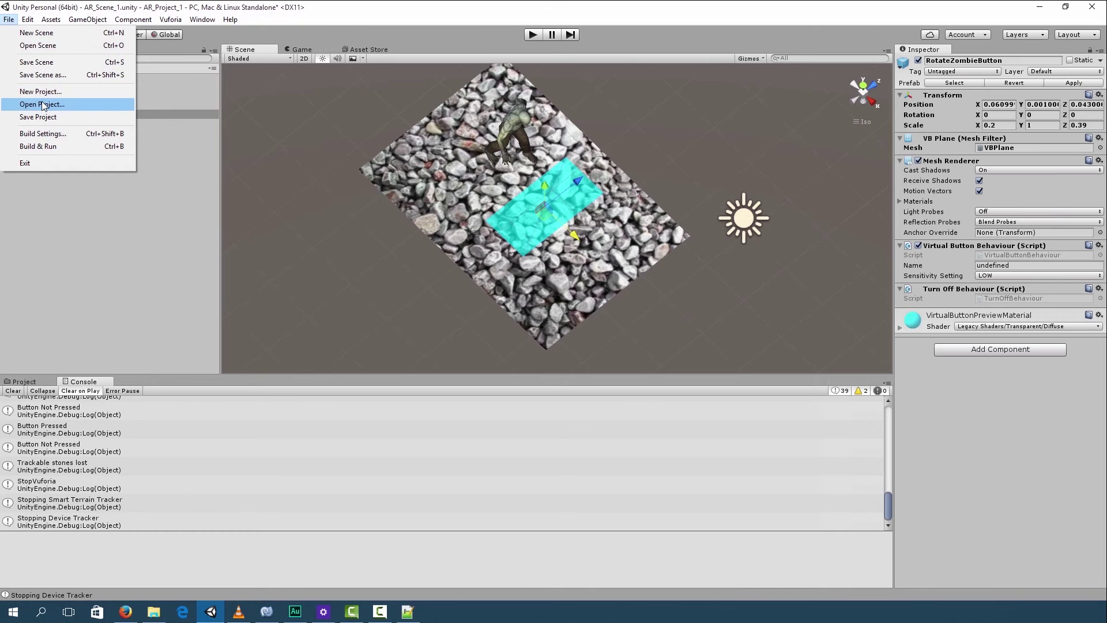
left_click(69, 158)
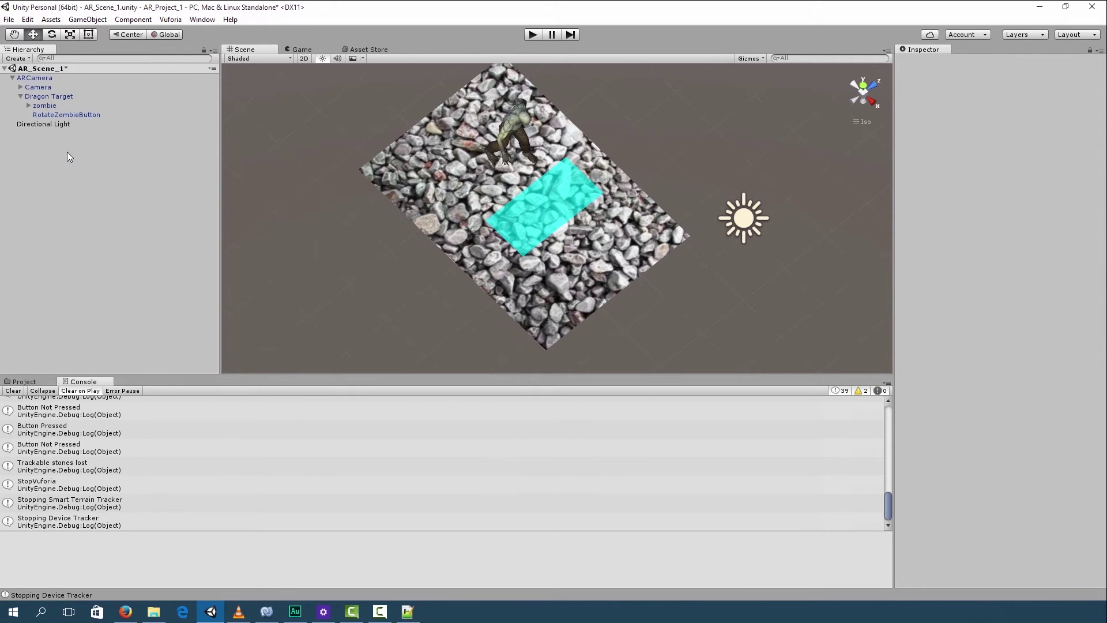
Step: Create a Cube over the button area and flatten it into a thin slab
right_click(67, 152)
mouse_move(136, 263)
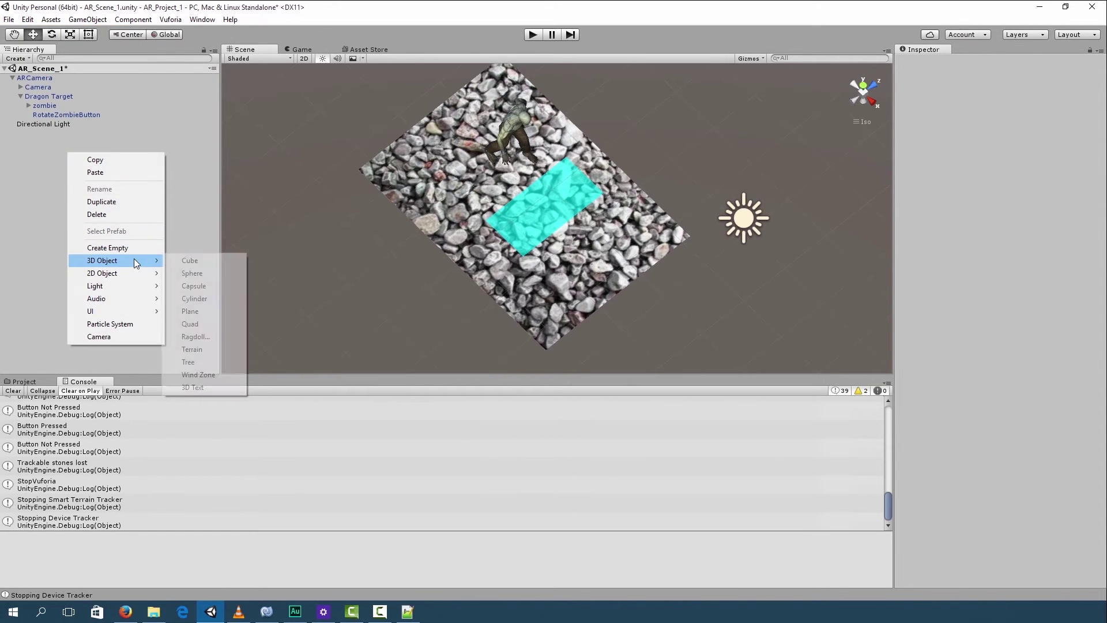
left_click(186, 262)
left_click_drag(579, 244, 575, 240)
left_click_drag(977, 113, 1074, 114)
left_click_drag(978, 114, 1023, 118)
Step: Make the Cube a child of RotateZombieButton in the Hierarchy
left_click(877, 105)
left_click(24, 133)
left_click_drag(750, 173, 605, 115, "alt")
left_click(30, 134)
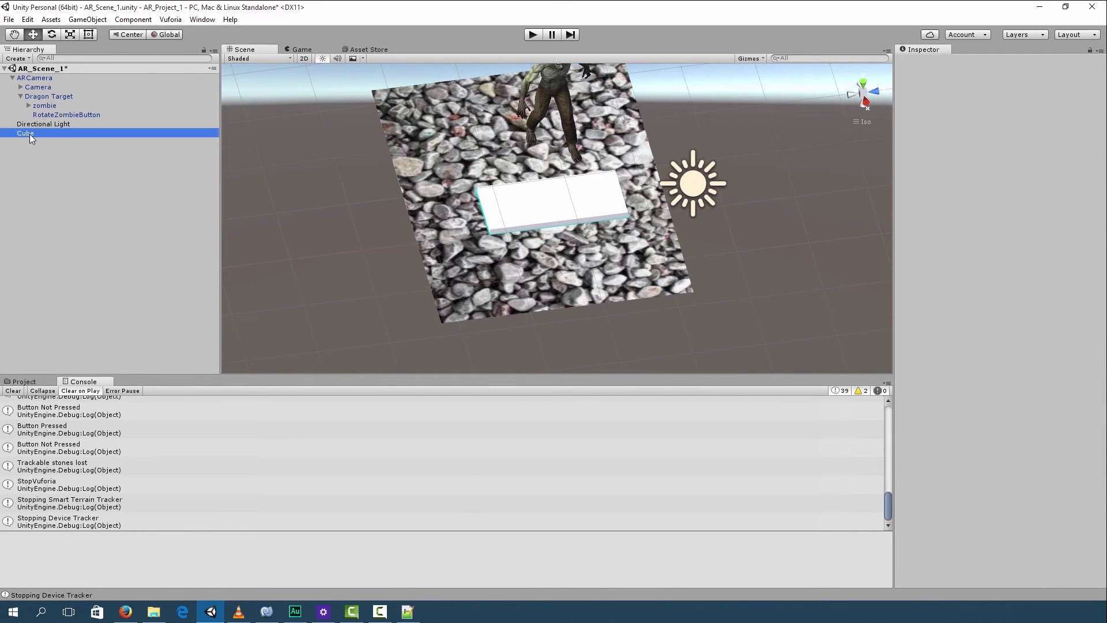
left_click_drag(30, 133, 49, 115)
left_click(654, 157)
left_click_drag(654, 157, 549, 323, "alt")
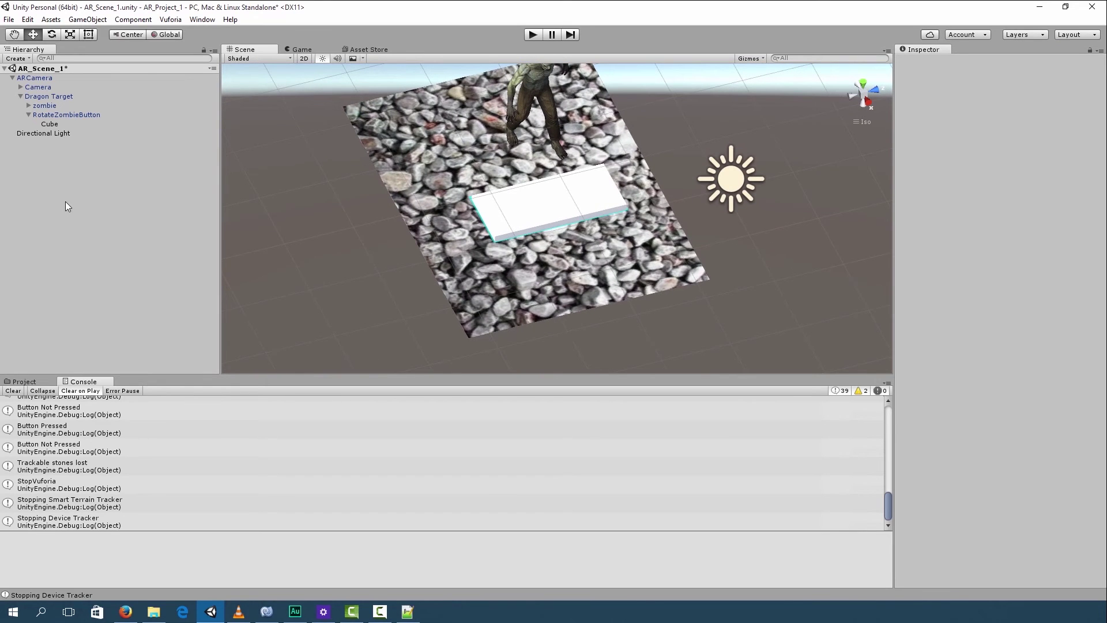
Step: Add a 3D Text object whose text reads 'Rotate'
right_click(67, 169)
mouse_move(116, 278)
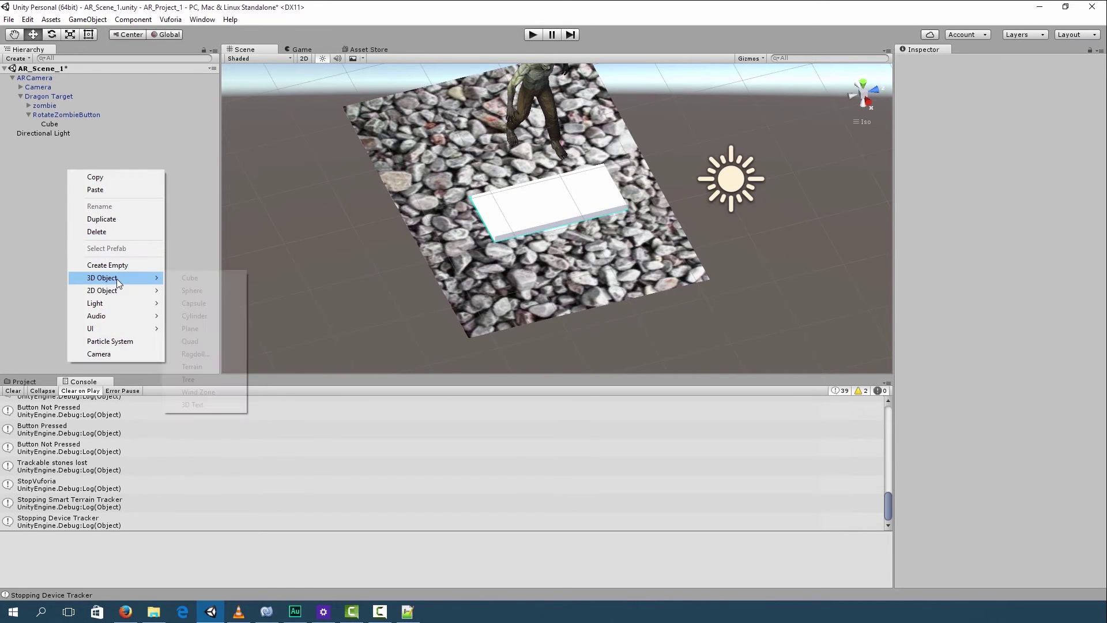
left_click(193, 405)
left_click_drag(536, 330, 732, 281, "alt")
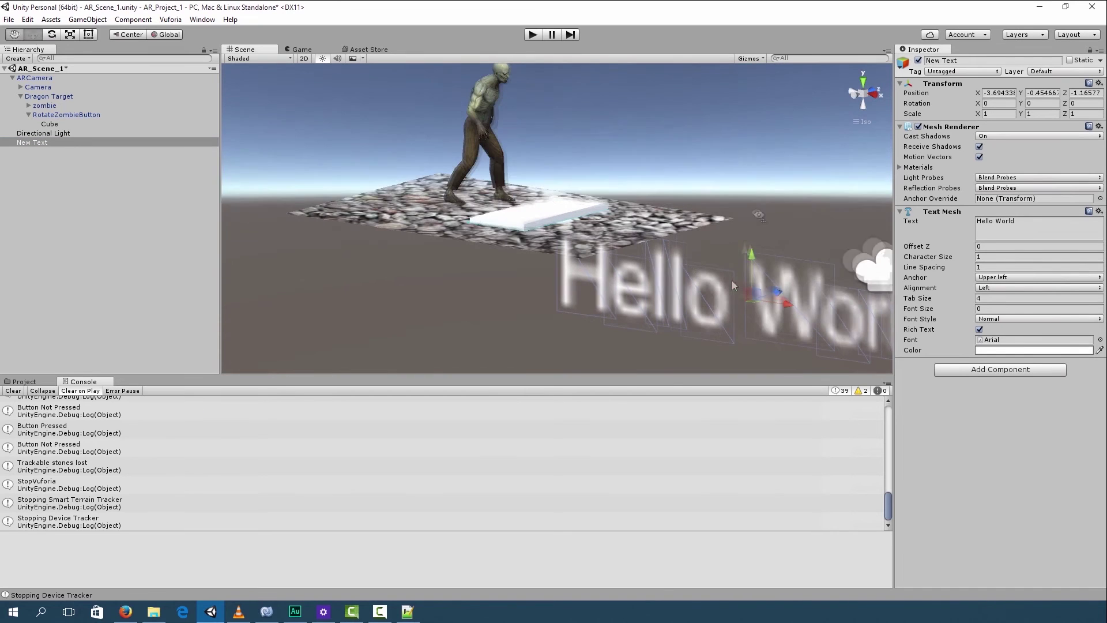
left_click(1009, 228)
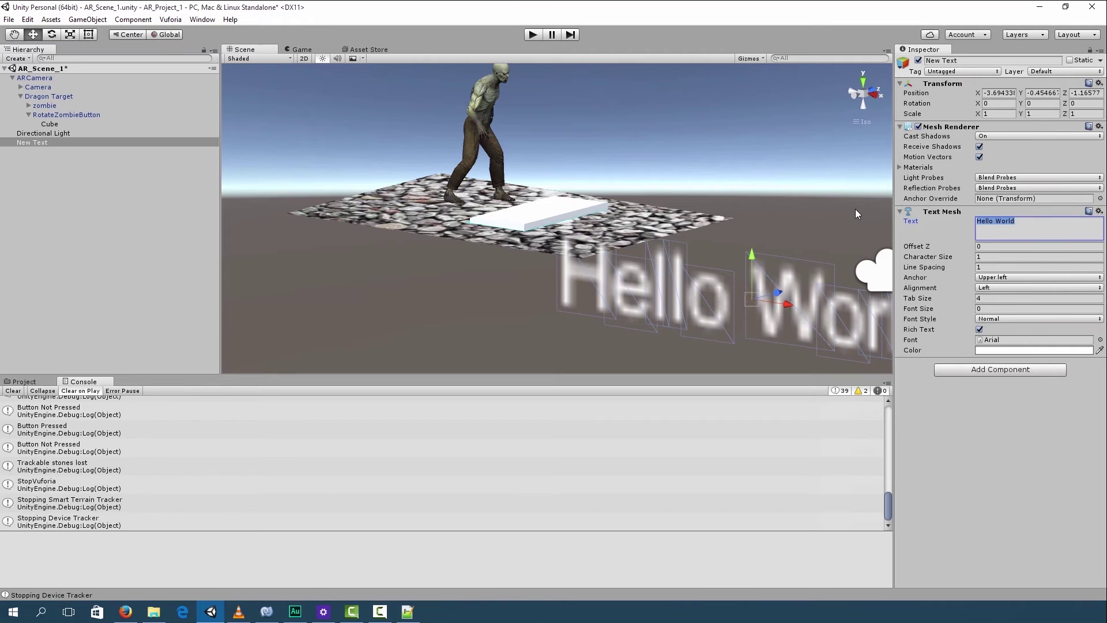
type("Rotate")
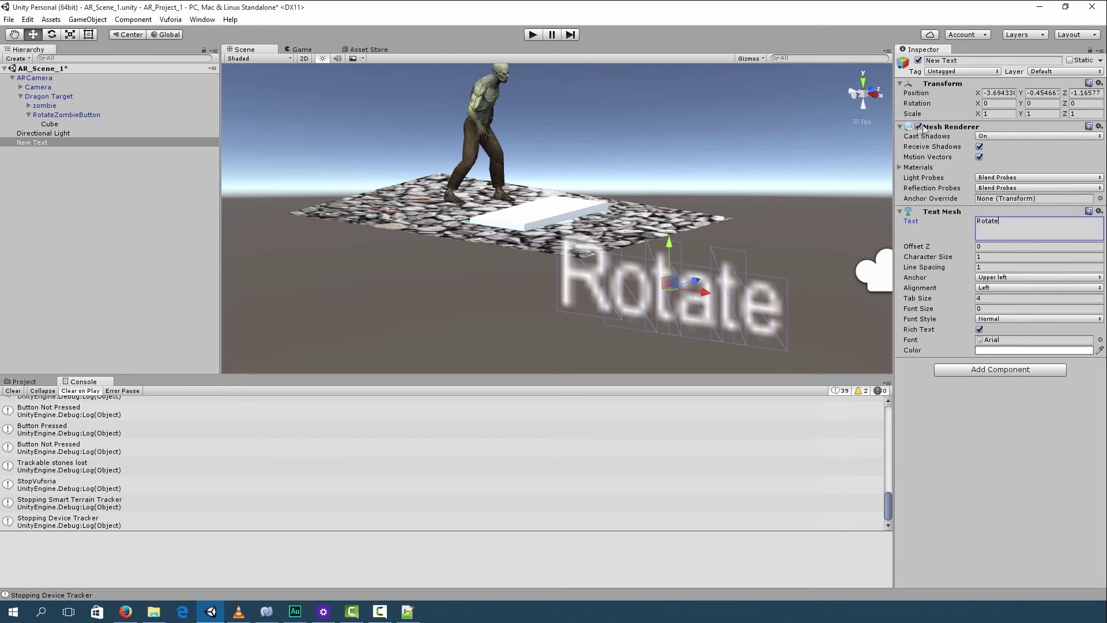
Step: Rotate the text to X 90, Y 270 and raise it above the target
left_click(999, 103)
type("90")
left_click(1045, 104)
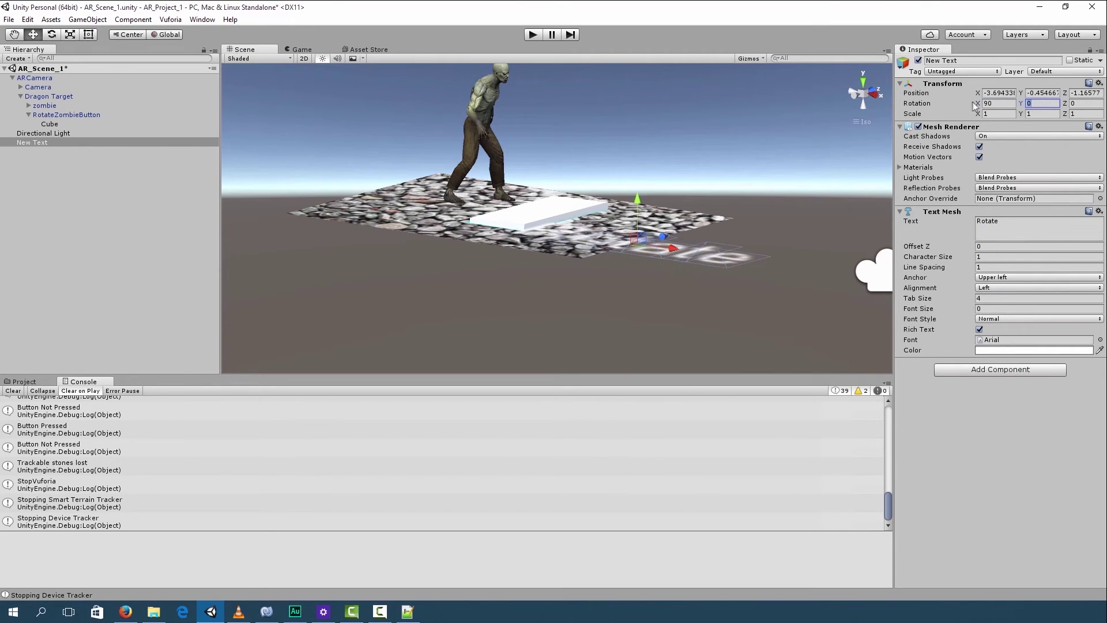
type("90270")
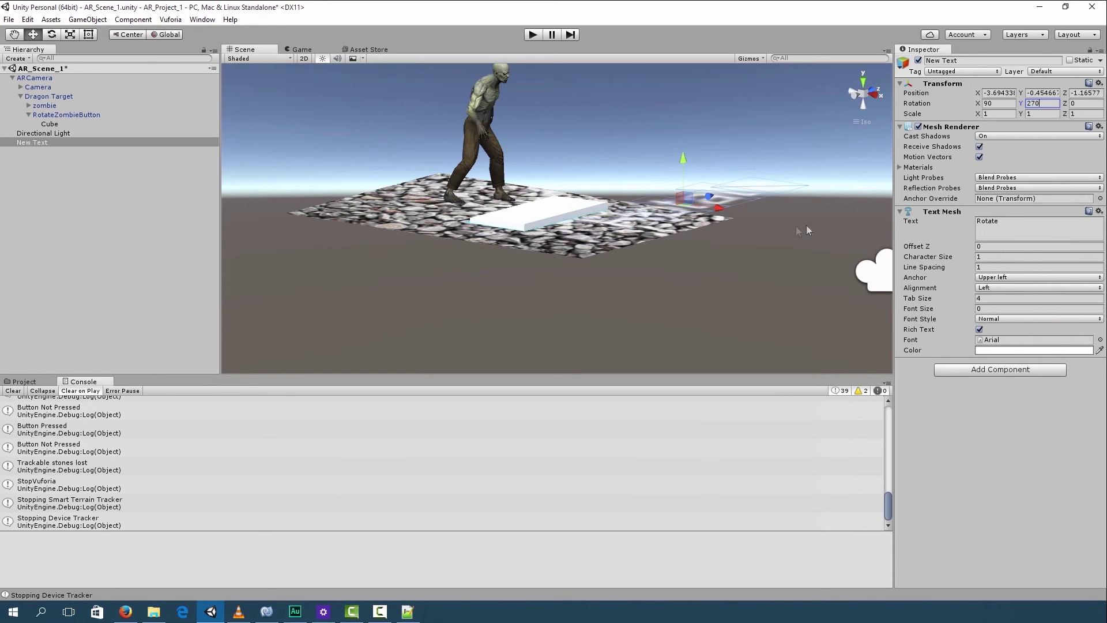
left_click_drag(808, 231, 694, 283, "alt")
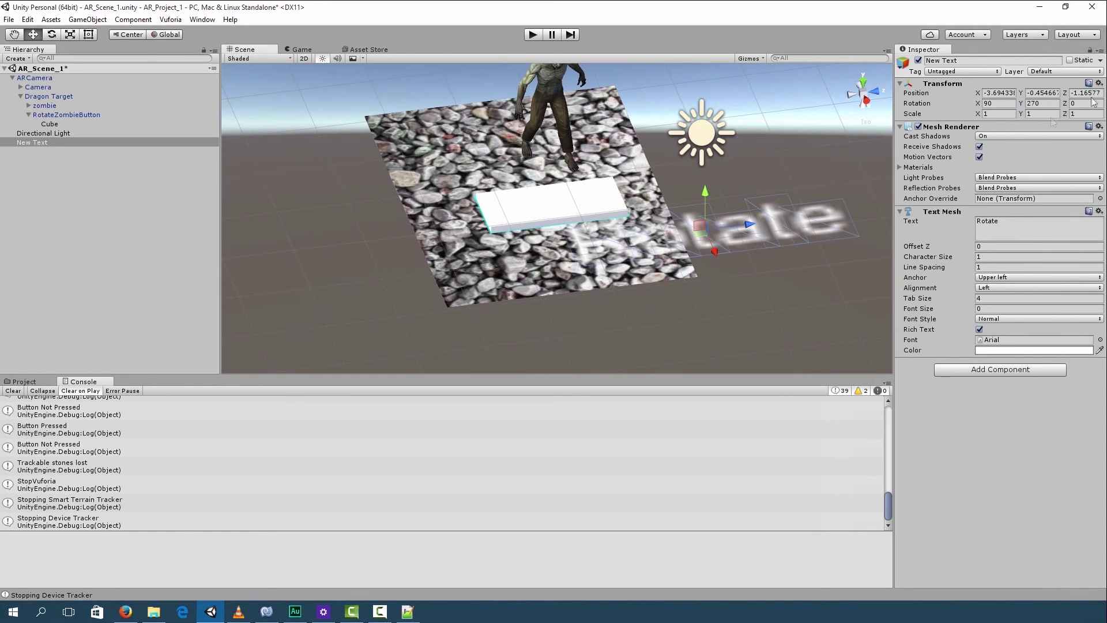
left_click_drag(721, 204, 669, 201)
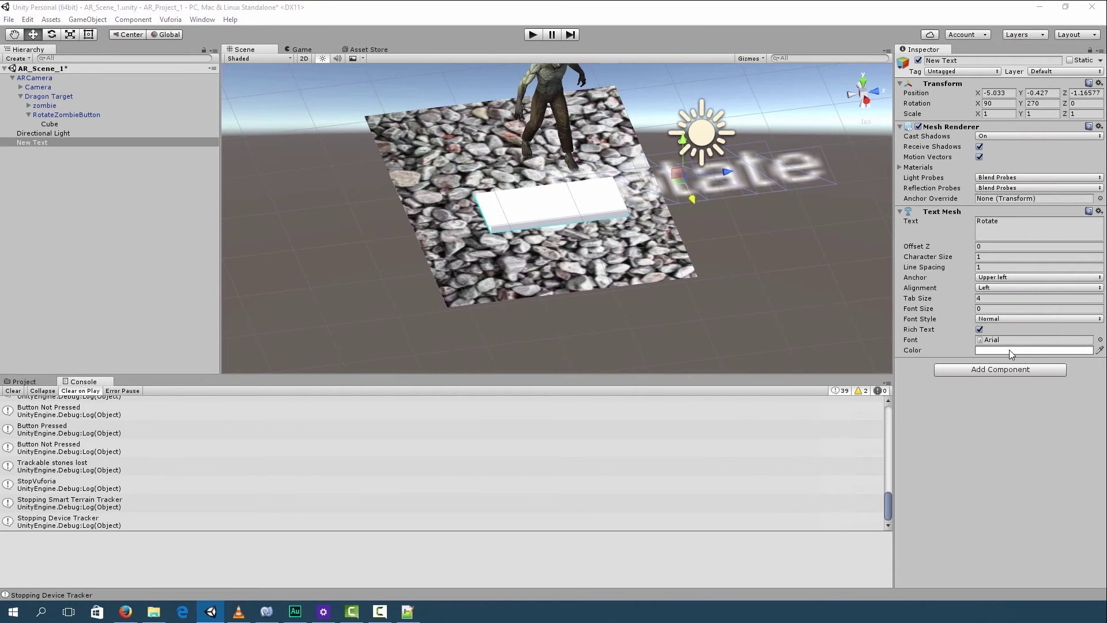
Step: Color the text red, place it over the white slab, and widen it slightly
left_click_drag(0, 134, 124, 133)
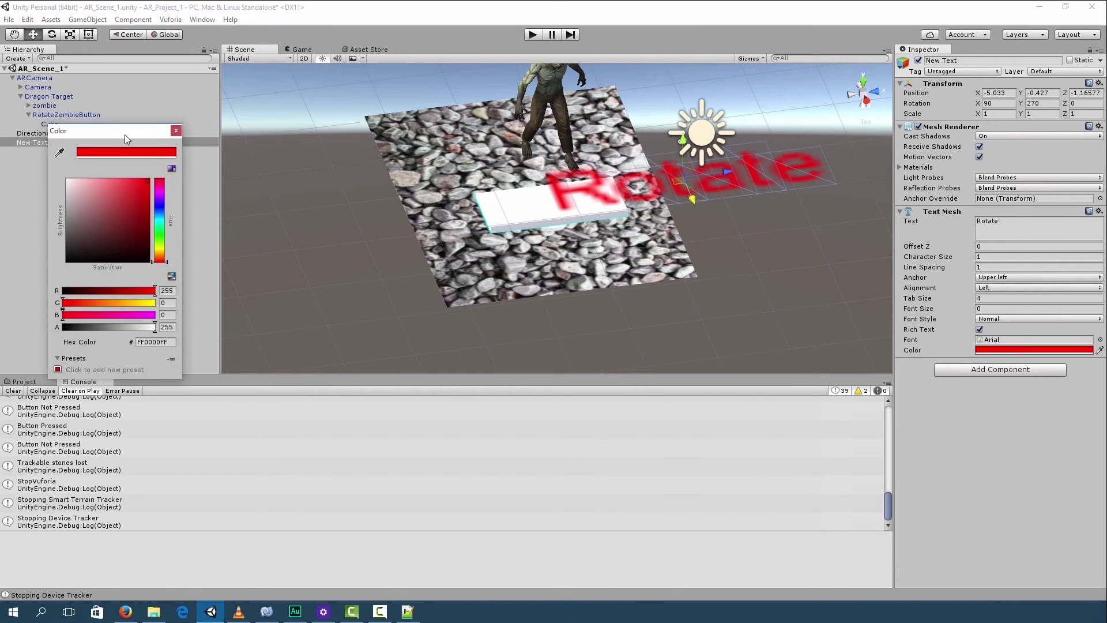
left_click(176, 130)
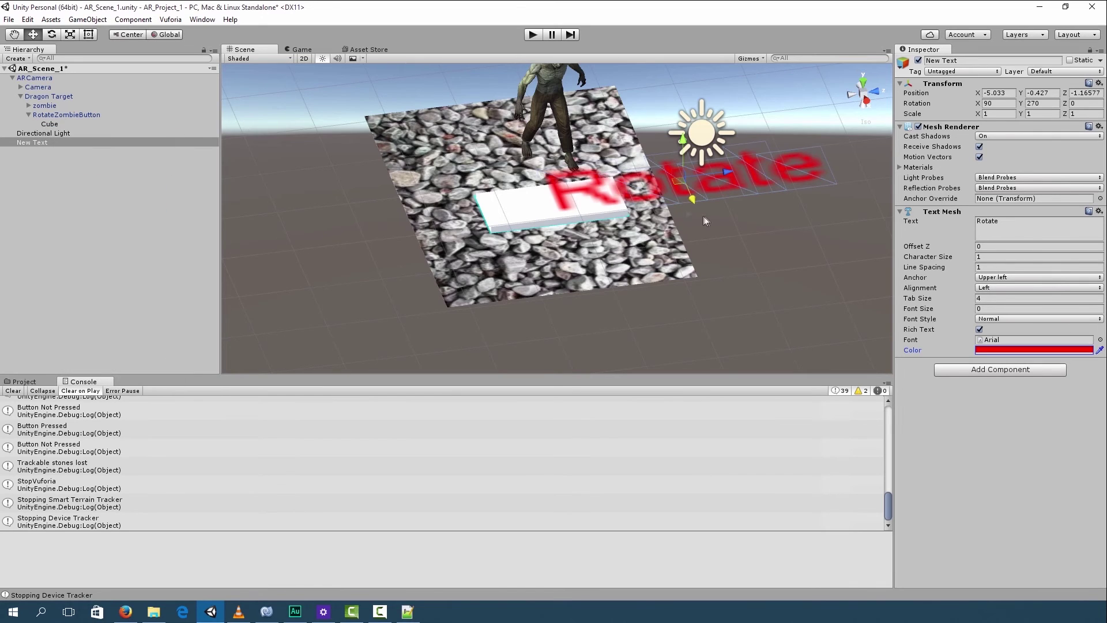
left_click_drag(687, 242, 687, 299, "alt")
left_click_drag(747, 180, 646, 189)
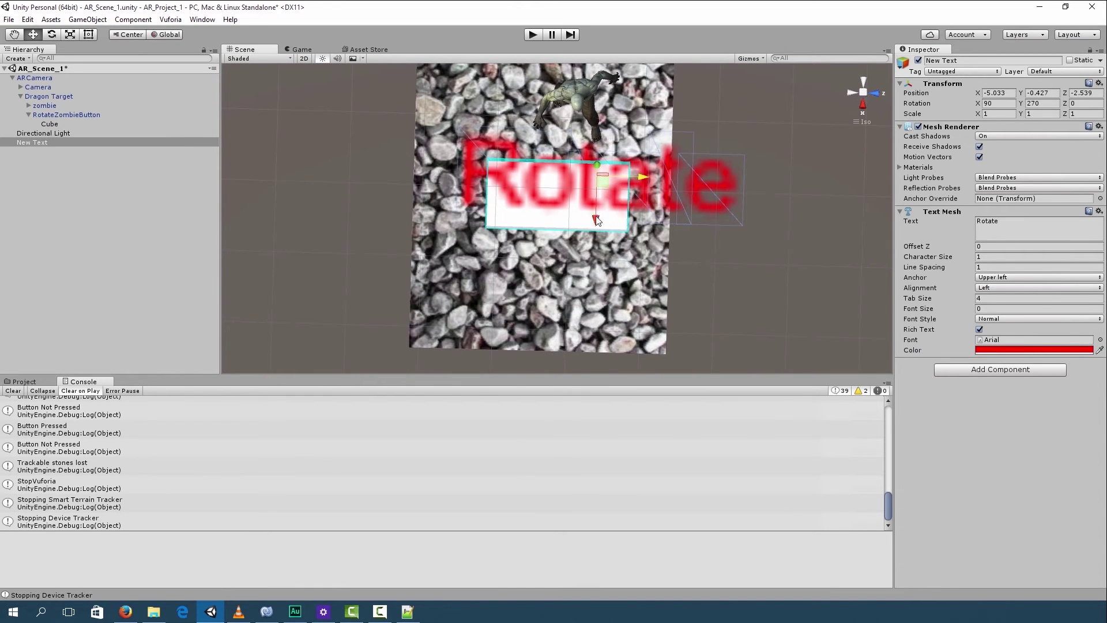
left_click_drag(595, 218, 615, 234)
left_click_drag(978, 114, 568, 238)
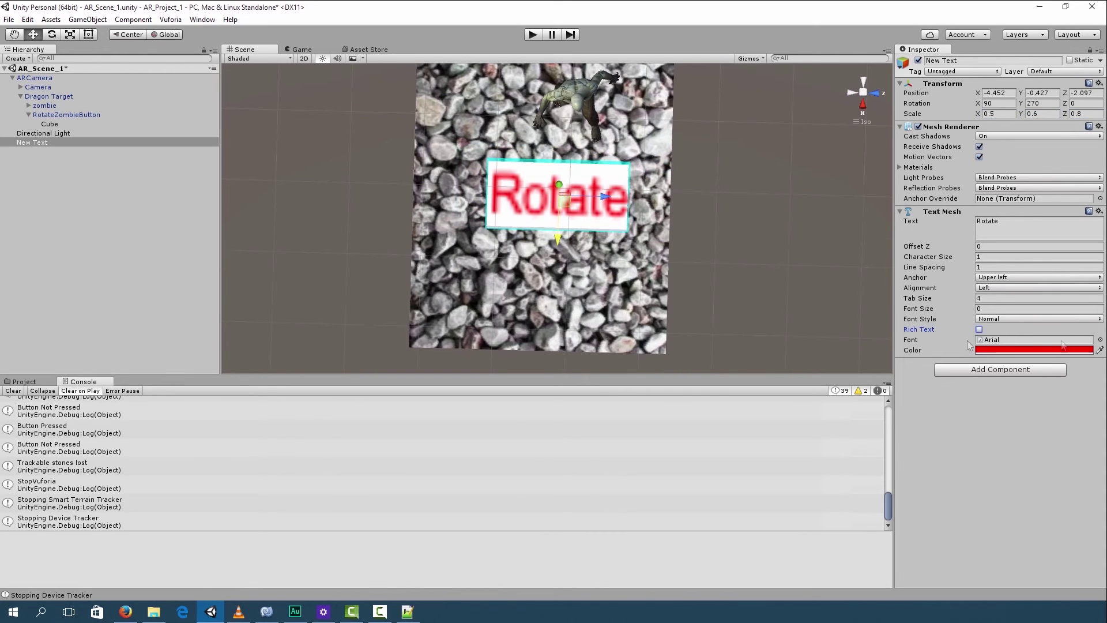
Step: Set the Text Mesh Font Style to Bold and check the label from an angle
left_click(1038, 319)
left_click(993, 340)
left_click(605, 197)
left_click_drag(605, 197, 529, 422, "alt")
left_click(573, 209)
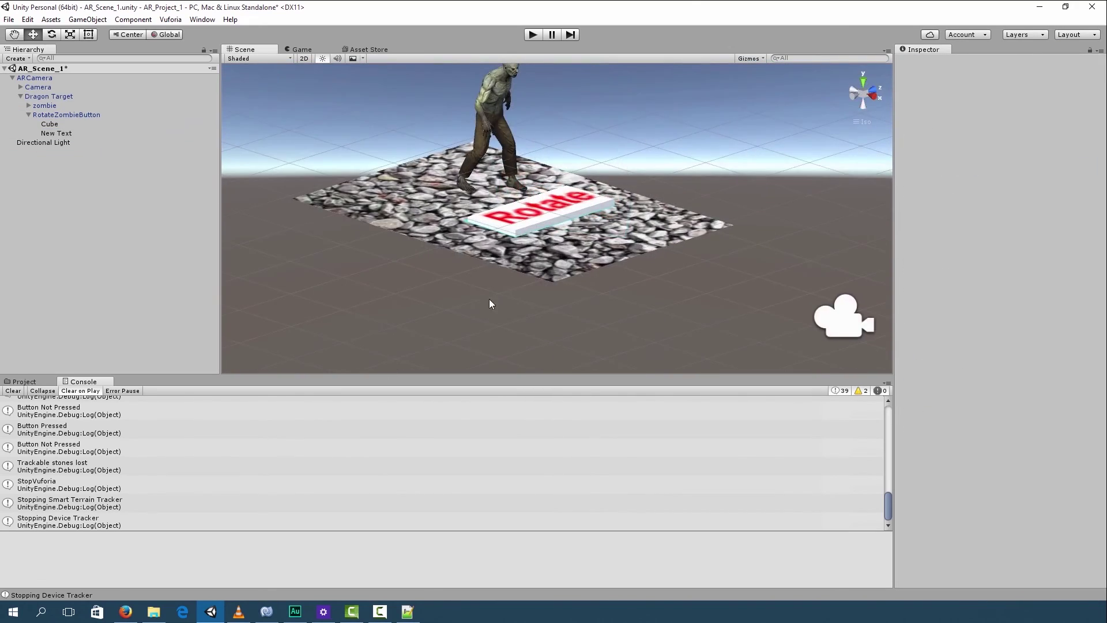
Step: Stop the play-mode test and switch to VBScript in MonoDevelop
left_click_drag(489, 302, 561, 279, "alt")
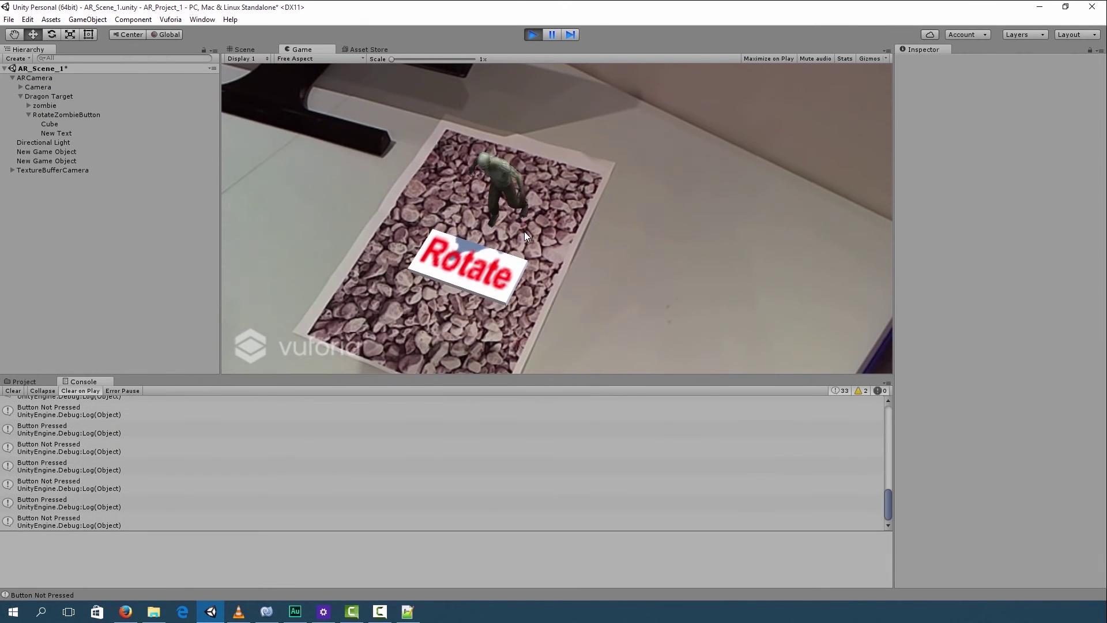
left_click(527, 35)
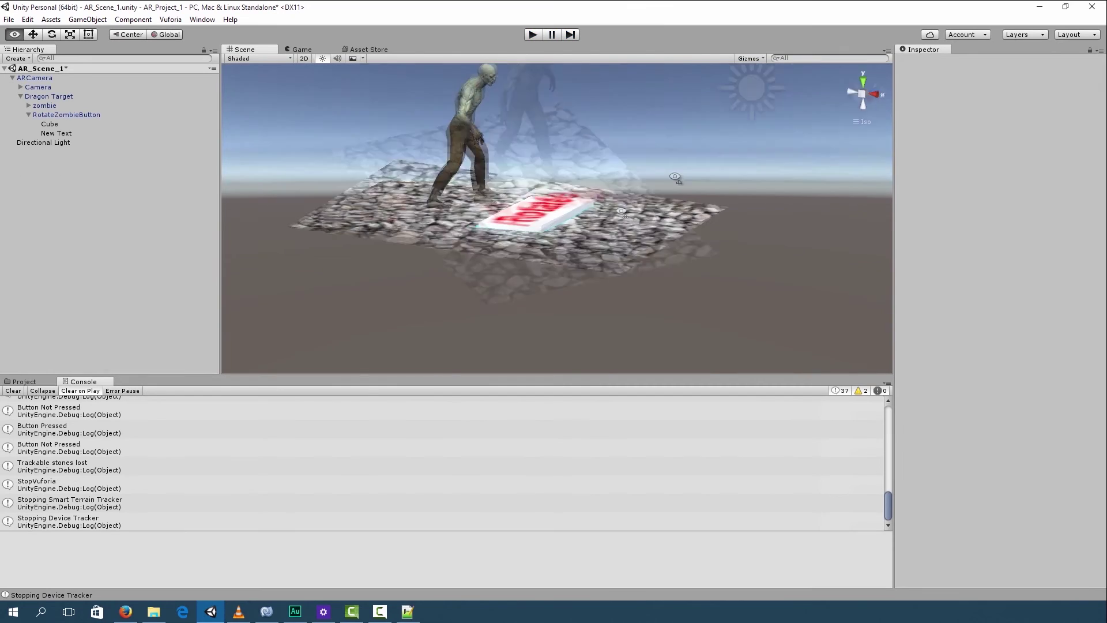
left_click_drag(554, 161, 537, 206, "alt")
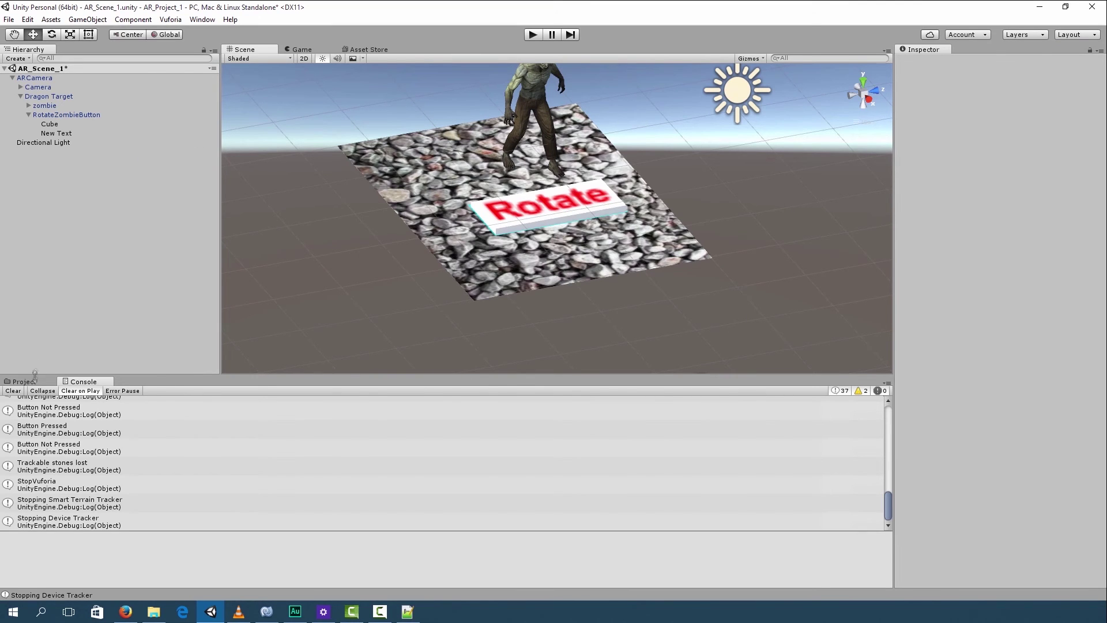
left_click(407, 611)
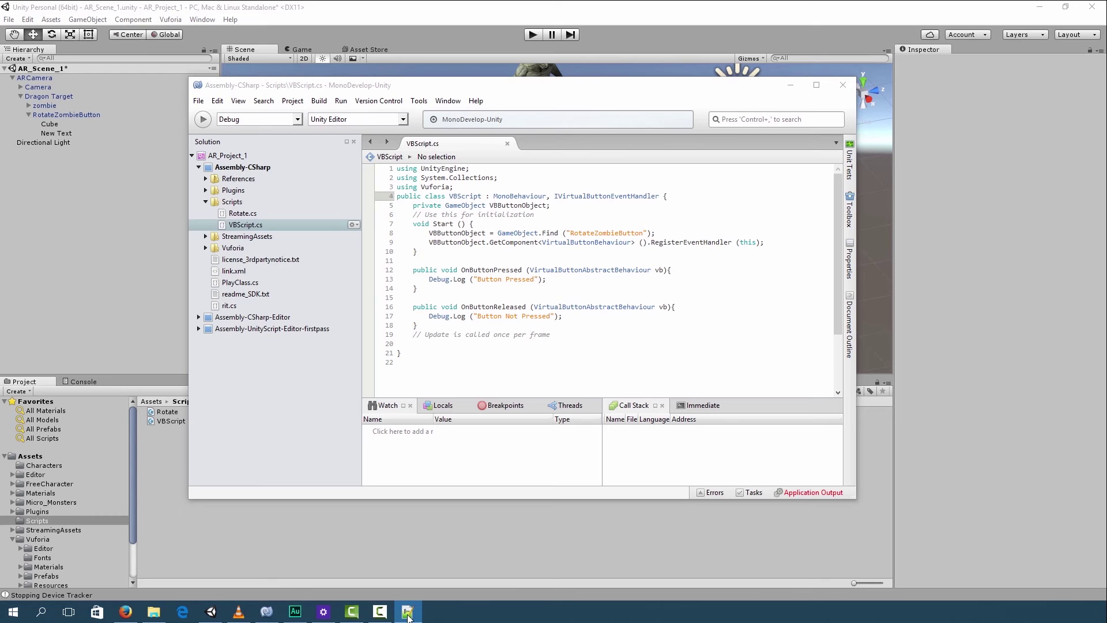
Step: Declare 'private GameObject zombie;' below line 5
left_click(553, 205)
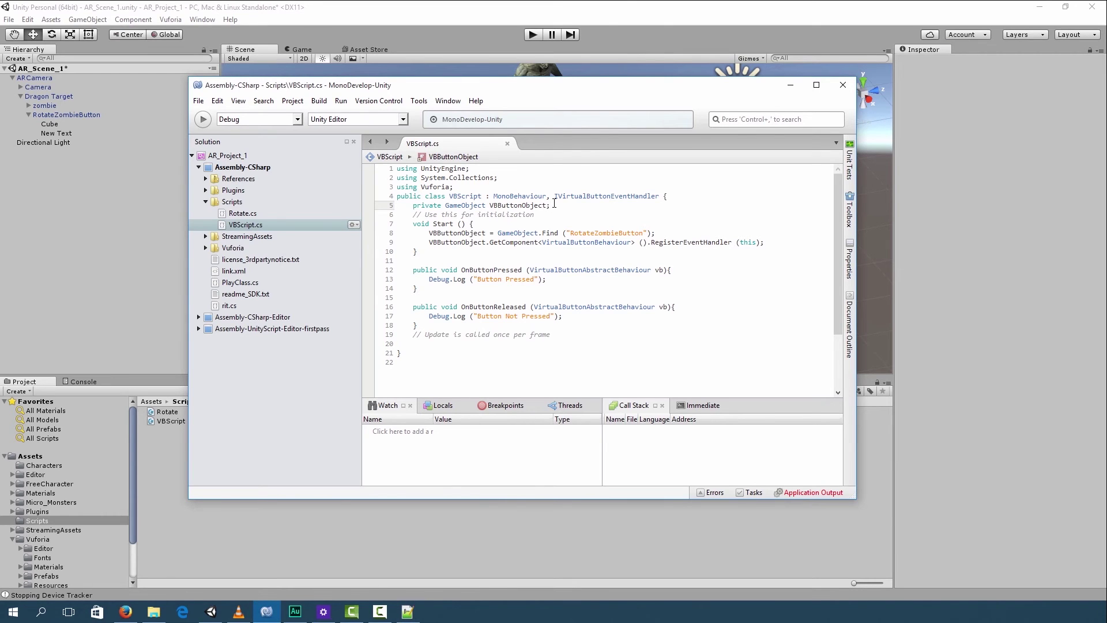
key("Return")
type("private Game")
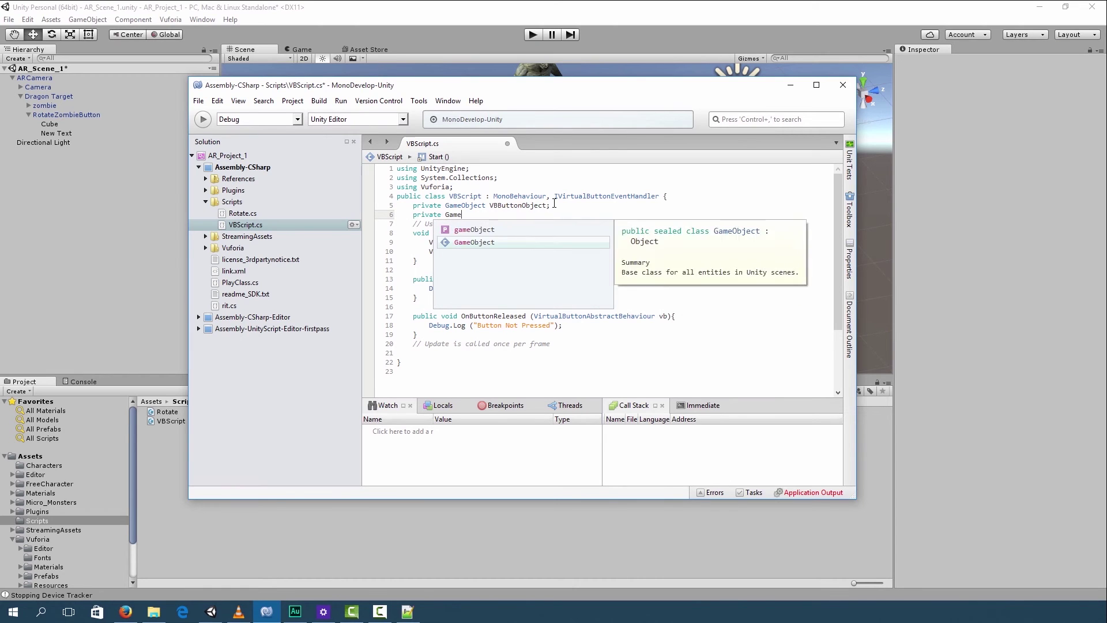
key("Return")
type("zombie;")
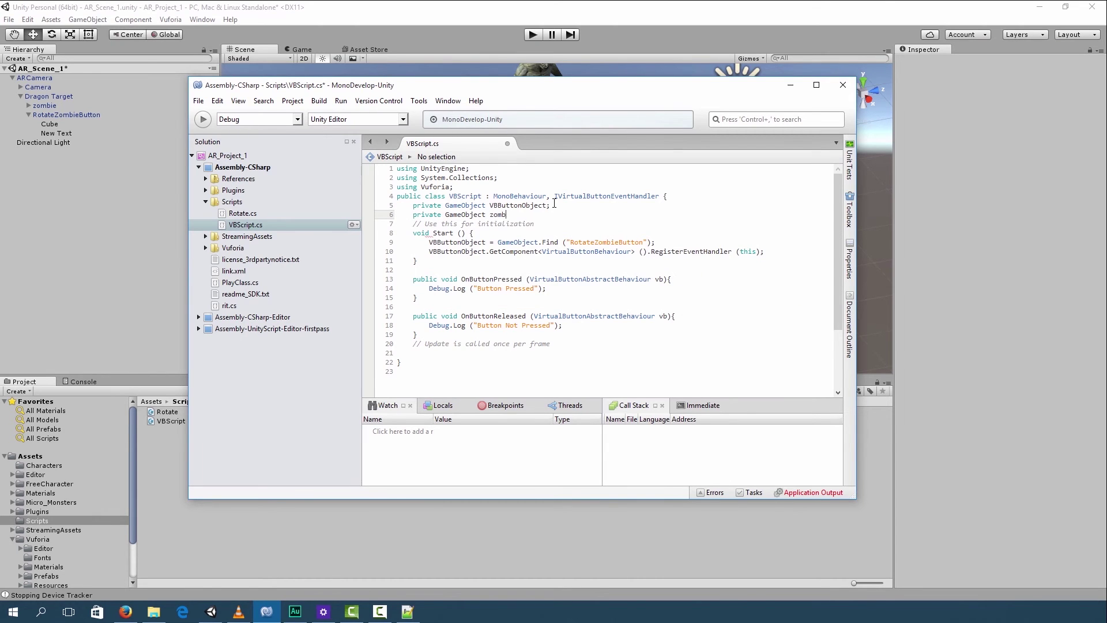
Step: Add 'zombie = GameObject.Find ("zombie");' at the end of Start()
left_click(806, 256)
key("Return")
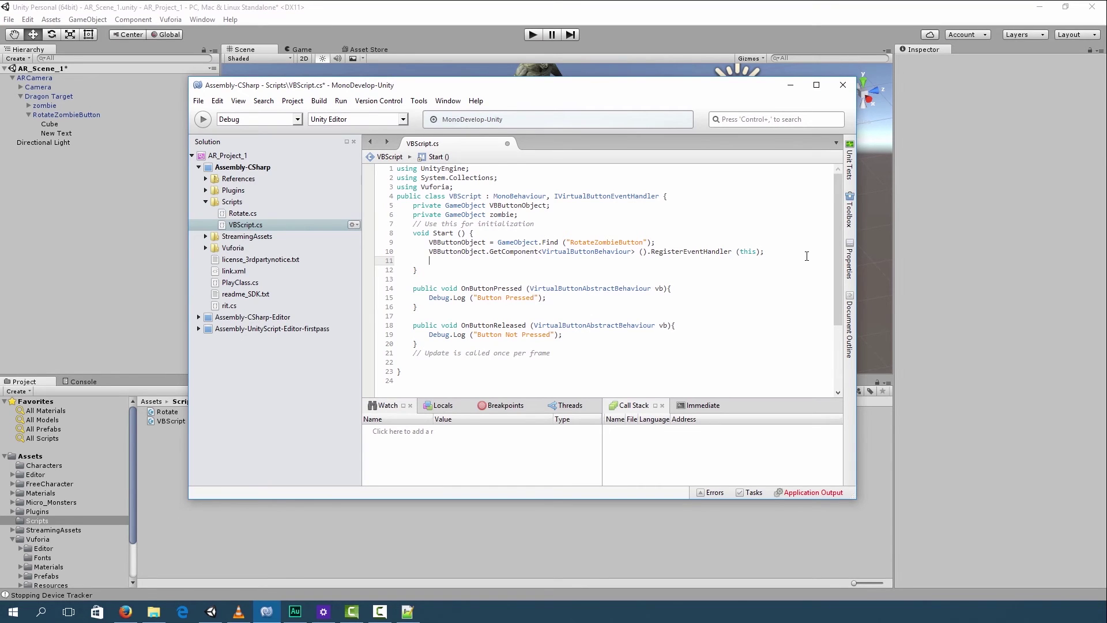
type("zombie = GameObject.Find (\"zombie\");")
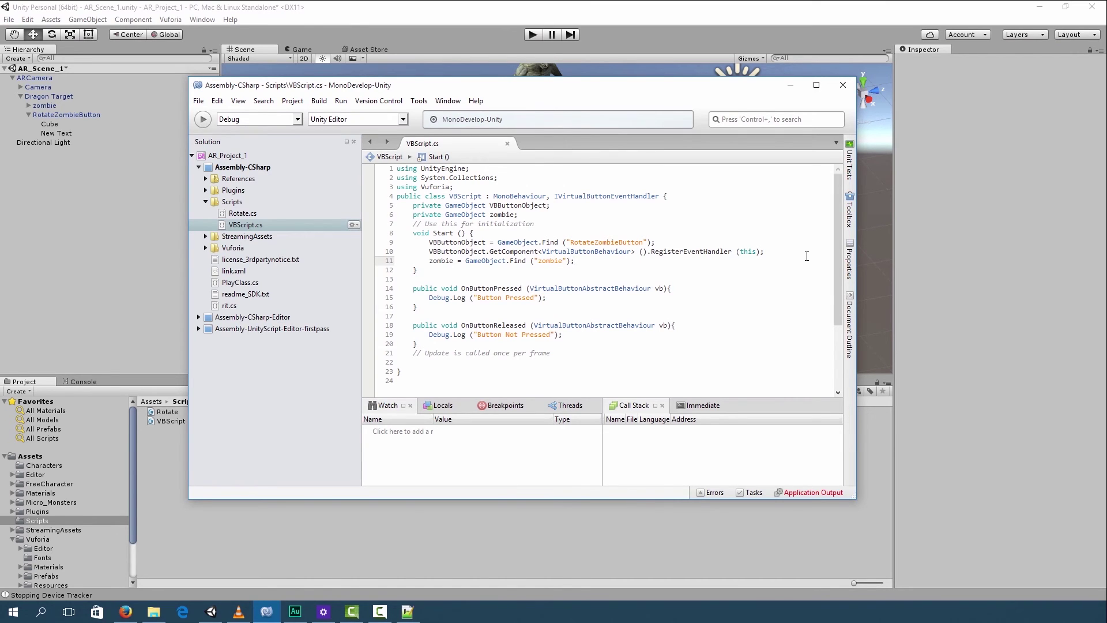
key("Down")
key("Down")
key("Down")
key("Down")
key("Return")
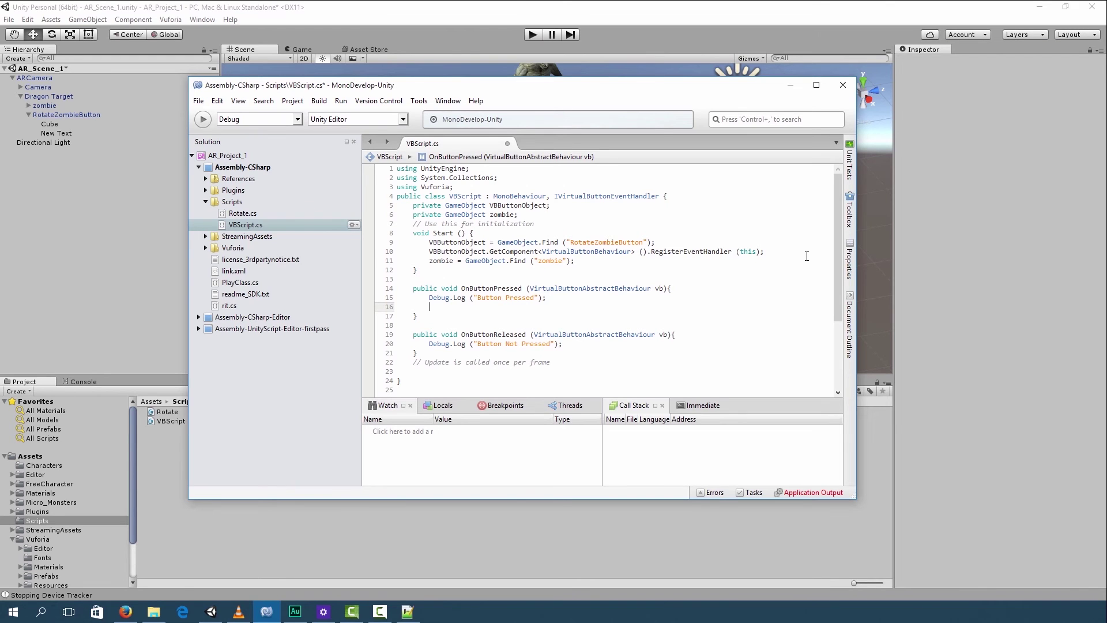
Step: In OnButtonPressed, rotate the zombie's transform by Time.deltaTime * 1000 around the vertical axis
type("zombie = GameObject.Find")
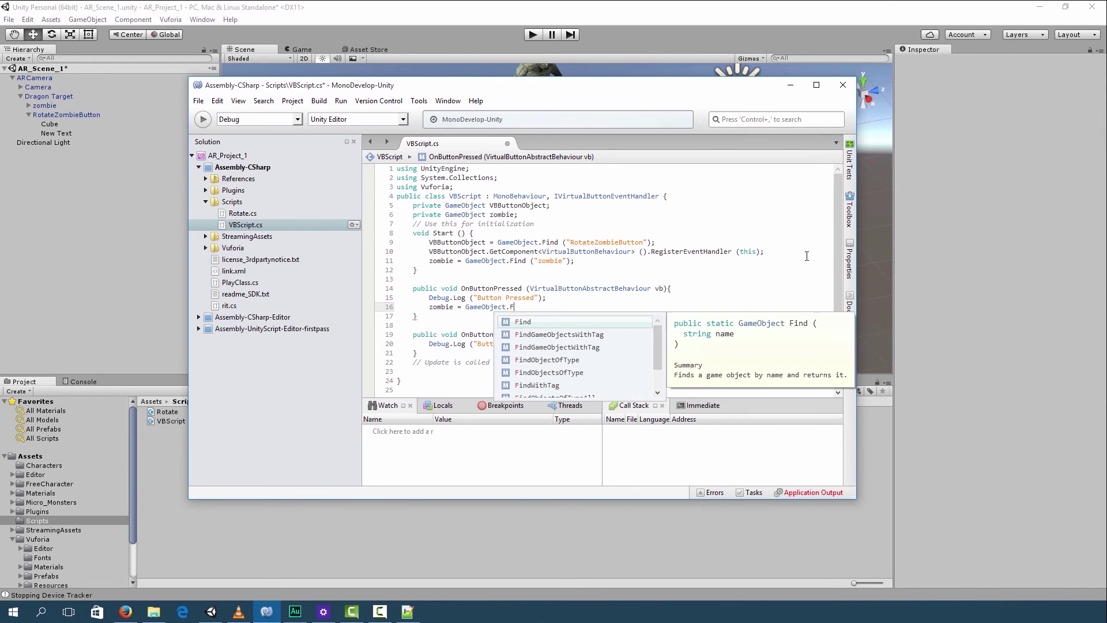
key("BackSpace")
key("BackSpace")
key("BackSpace")
key("BackSpace")
key("BackSpace")
key("BackSpace")
key("BackSpace")
key("BackSpace")
key("BackSpace")
key("BackSpace")
key("BackSpace")
key("BackSpace")
key("BackSpace")
key("BackSpace")
key("BackSpace")
key("BackSpace")
key("BackSpace")
key("BackSpace")
key("BackSpace")
key("BackSpace")
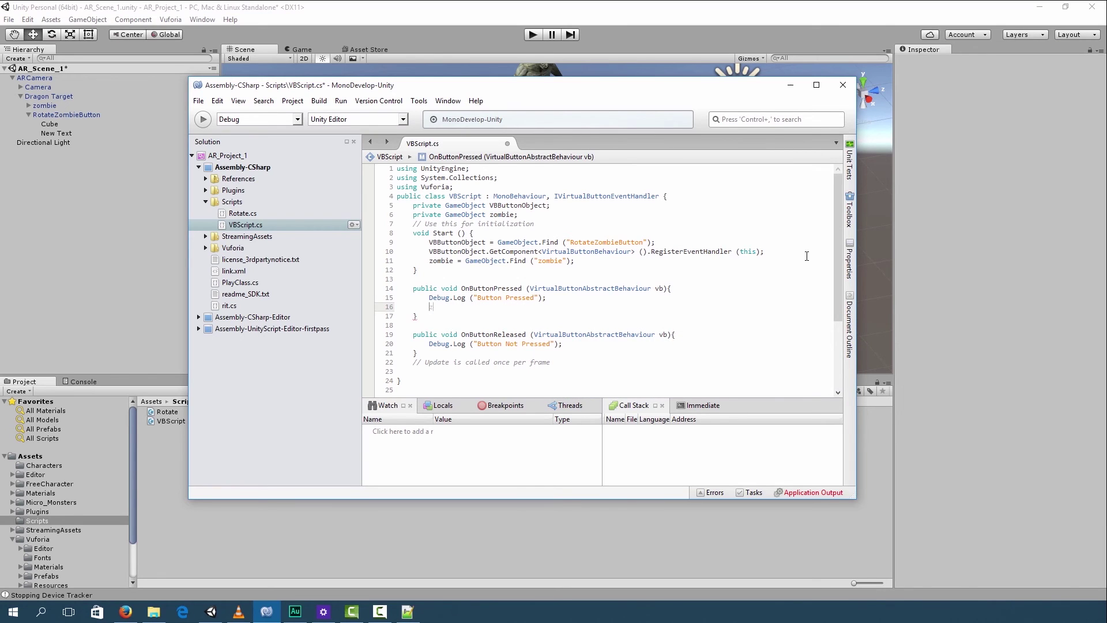
type("ombie.trans")
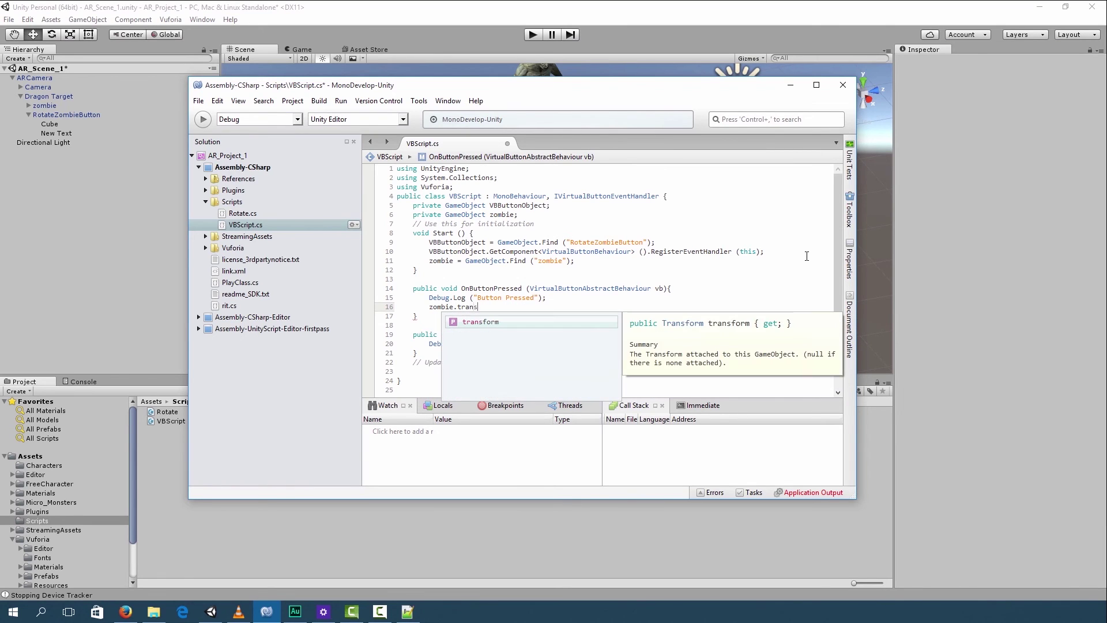
type("form.Rotate")
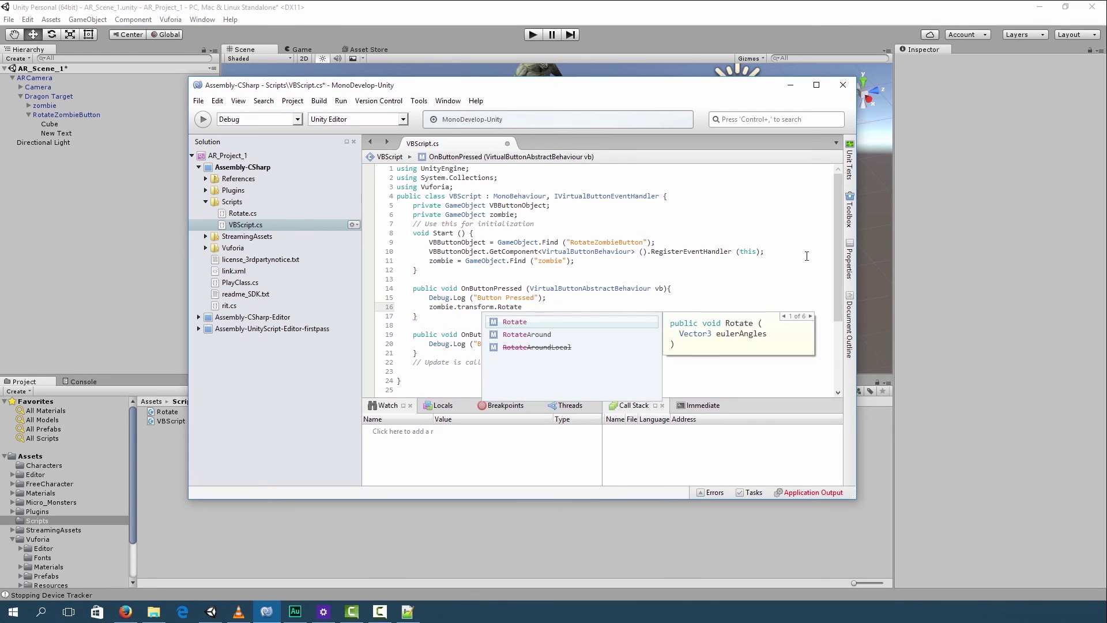
type(" (")
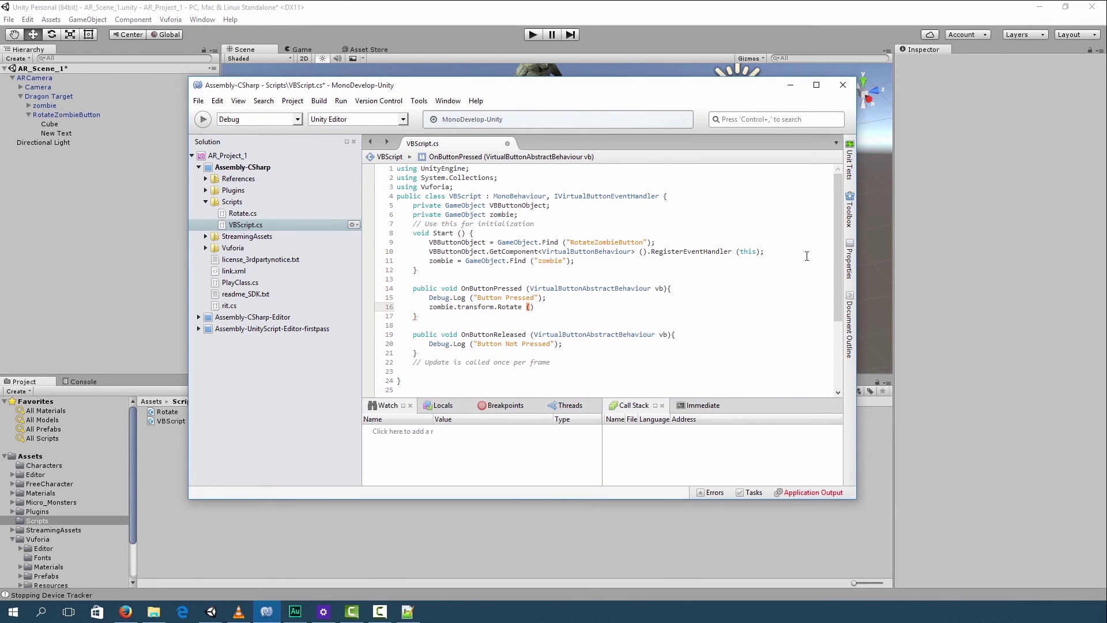
type("new Vector2 (0, Ti")
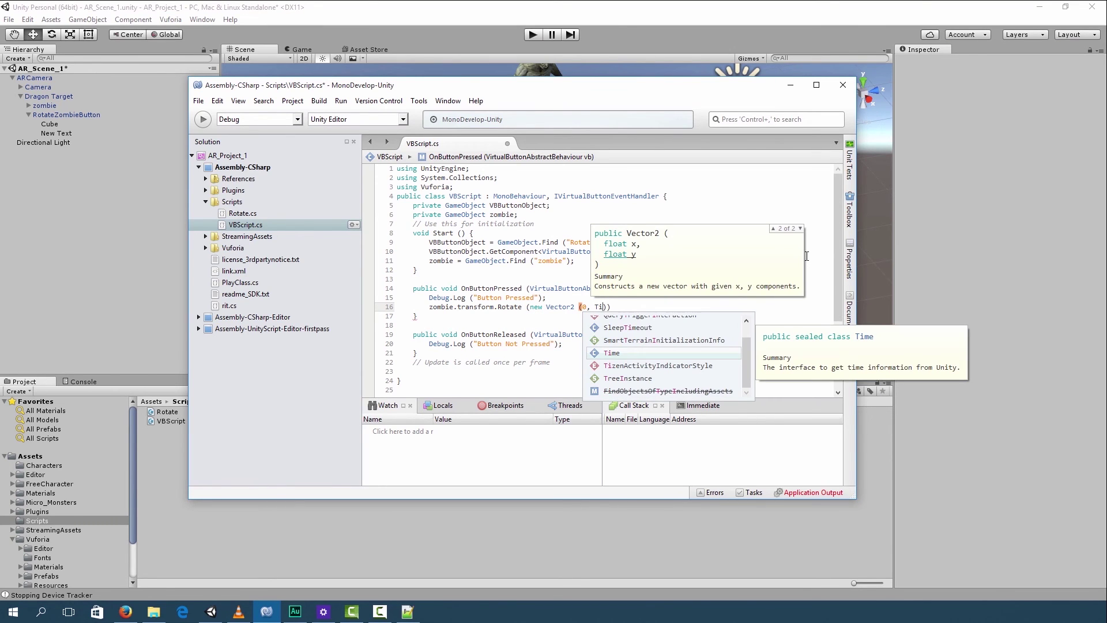
key("Return")
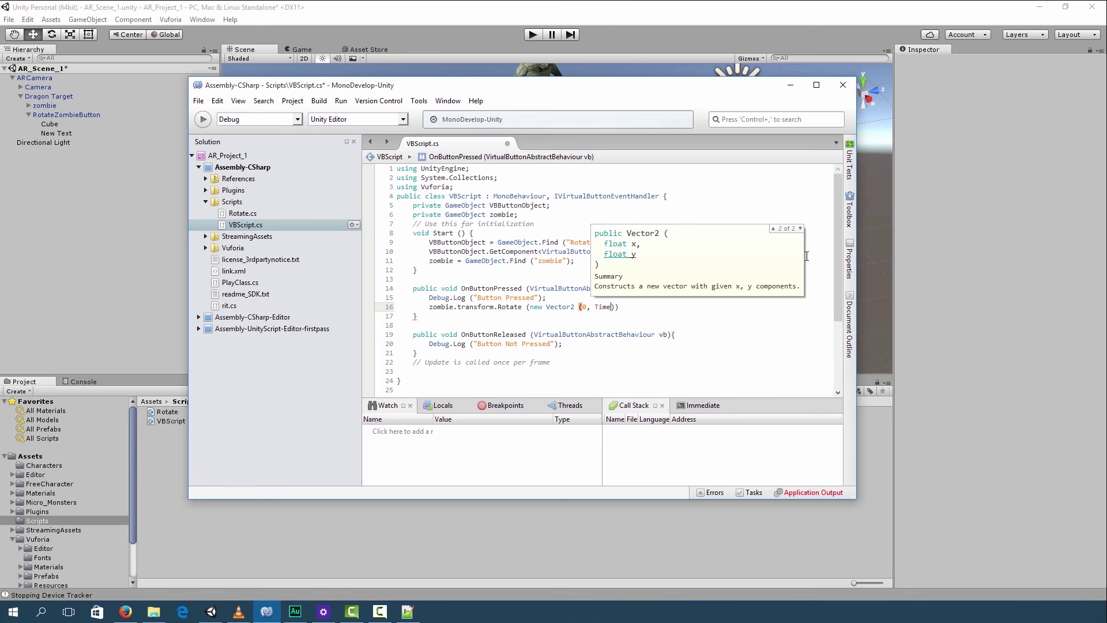
type(".delta")
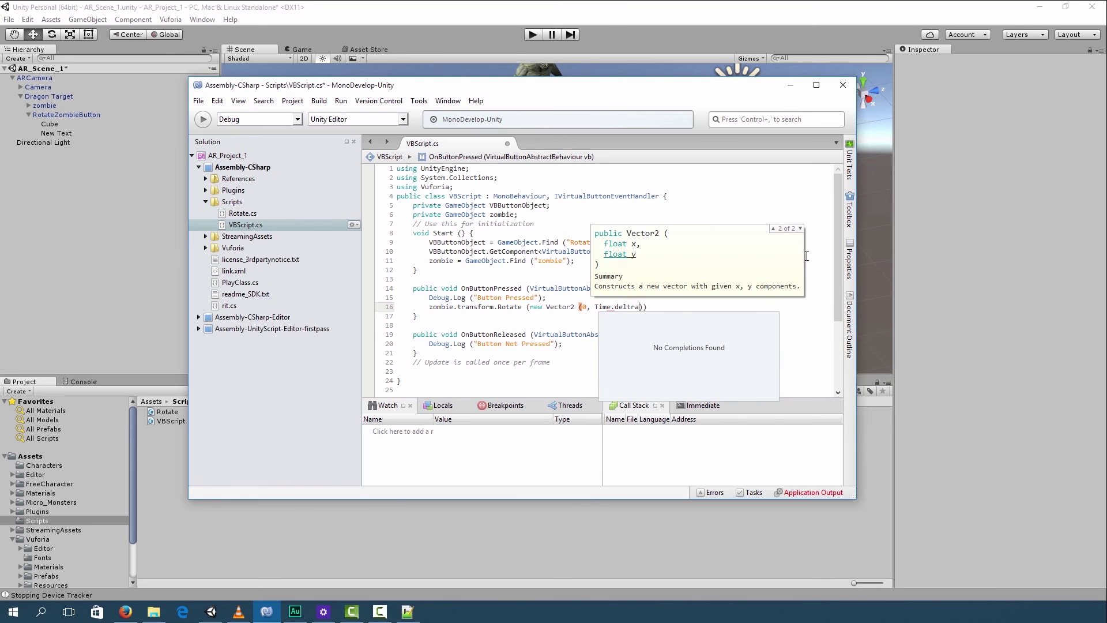
key("Return")
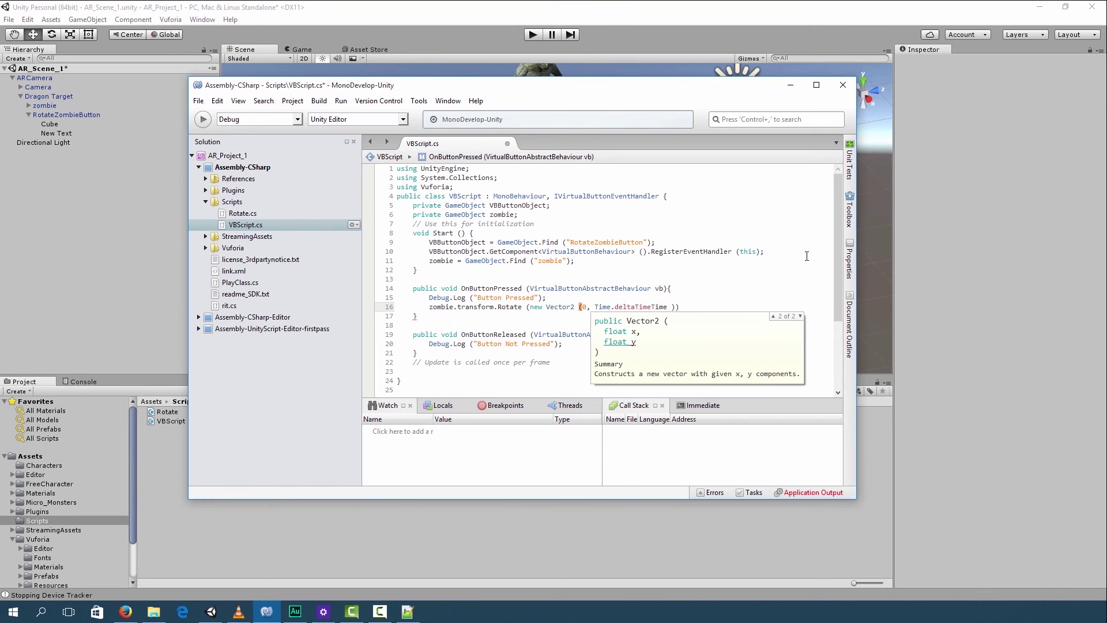
key("BackSpace")
key("BackSpace")
key("BackSpace")
key("BackSpace")
key("BackSpace")
type("*1000,0")
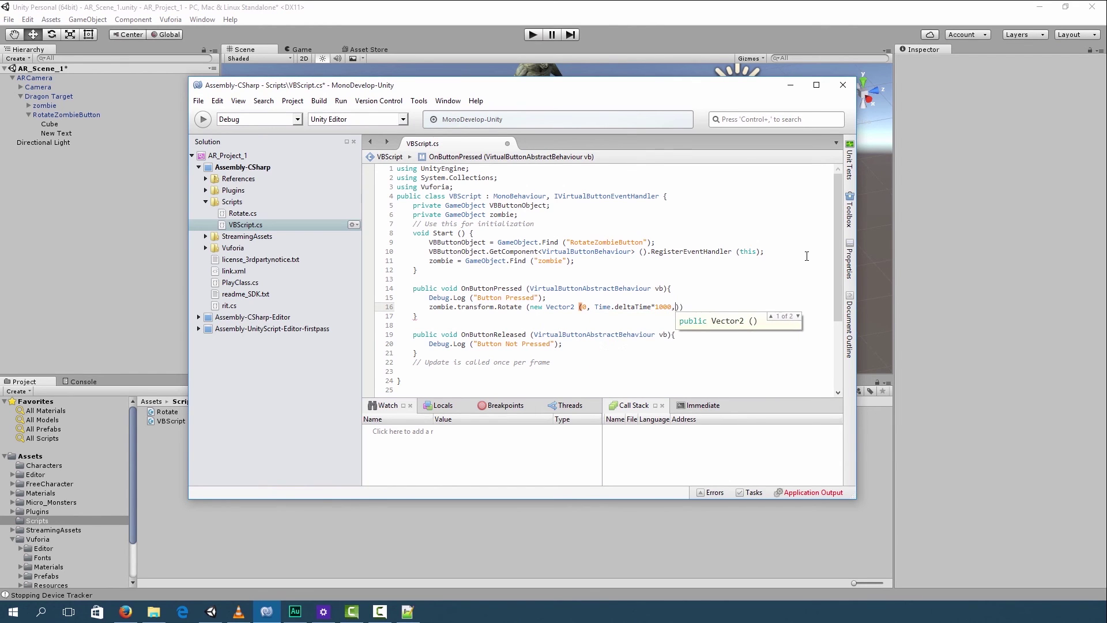
Step: Save the script, stop the debug session, and rebuild and run the project
key("F5")
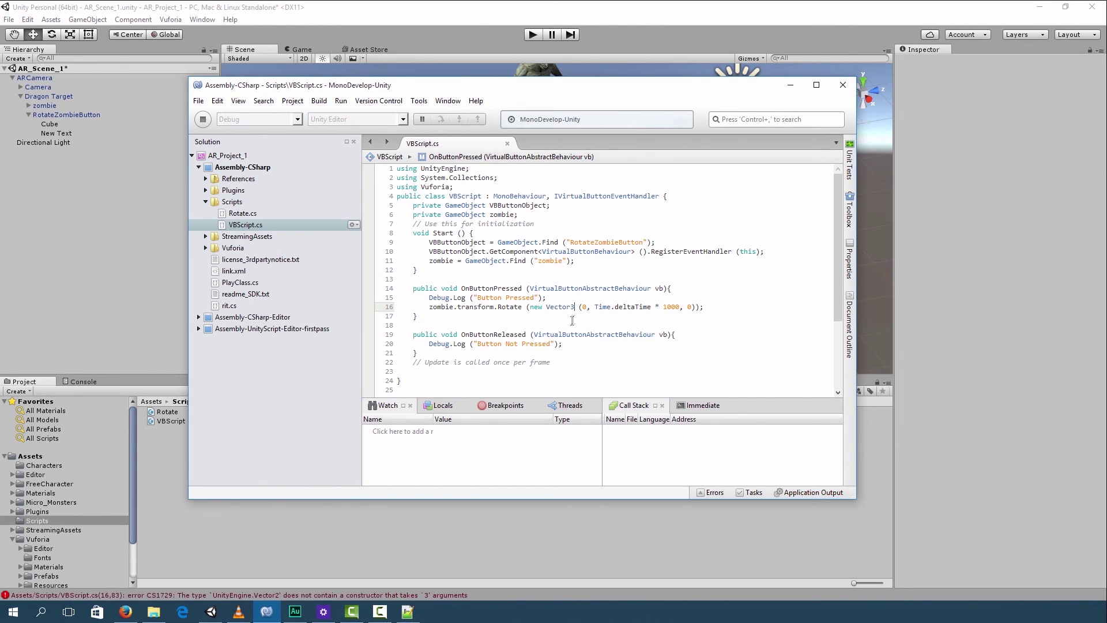
left_click(199, 123)
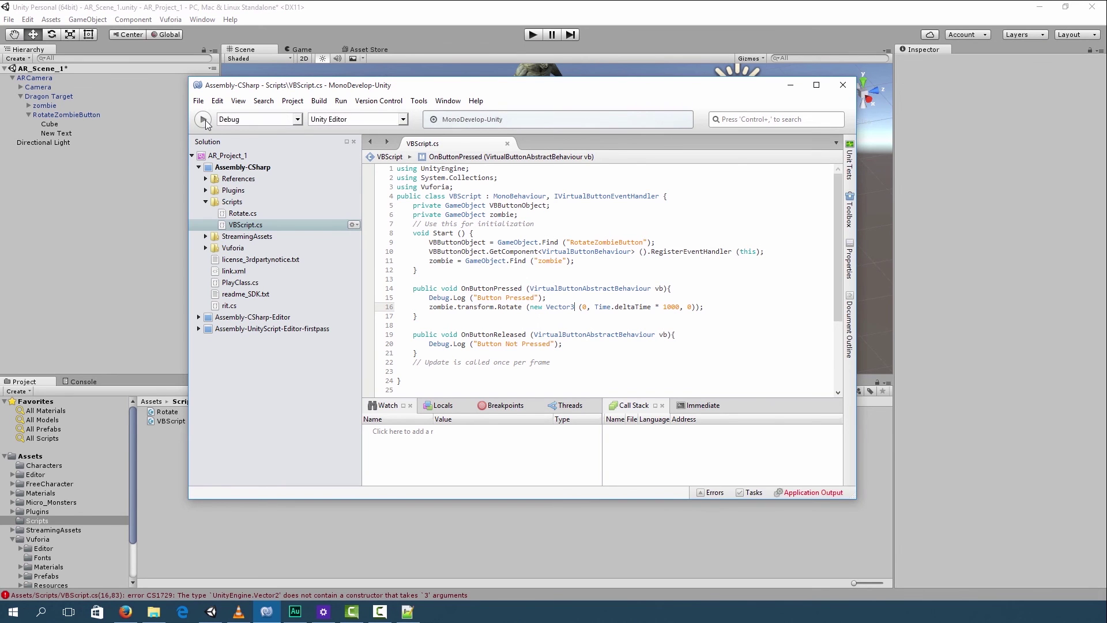
left_click(206, 124)
Step: Start play mode in Unity to test the Rotate virtual button
left_click(531, 36)
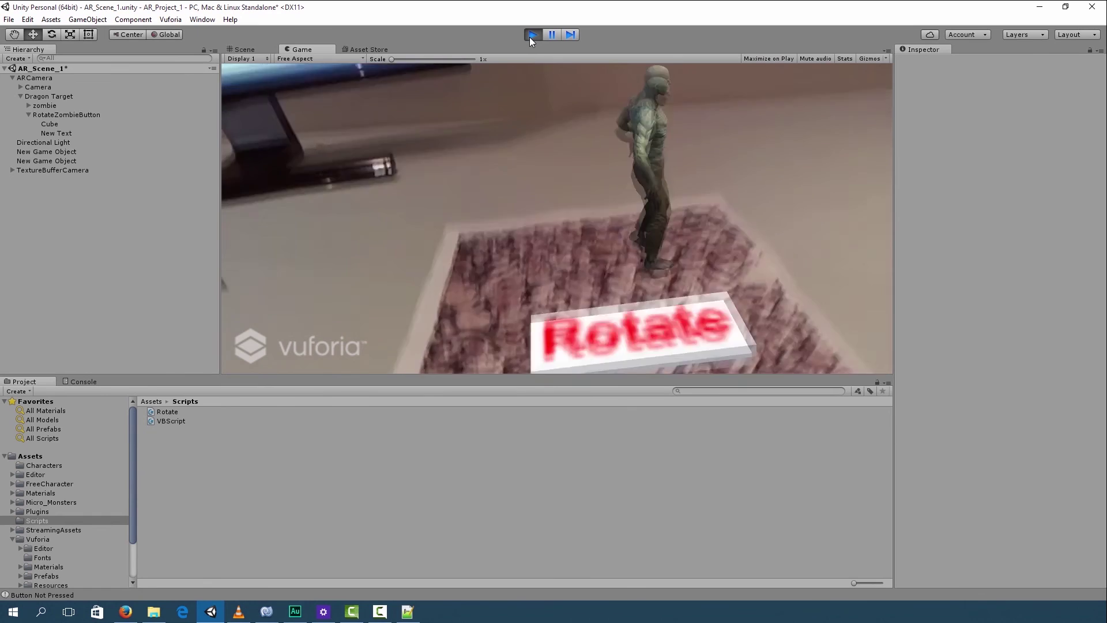
Step: Exit play mode and return to the Scene view
left_click(530, 35)
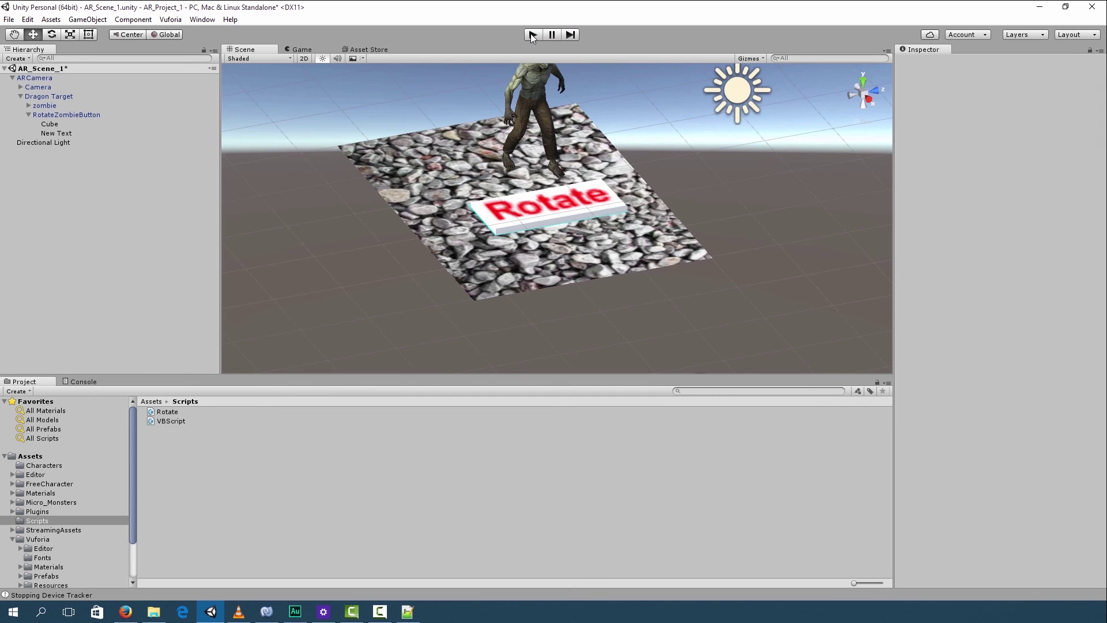